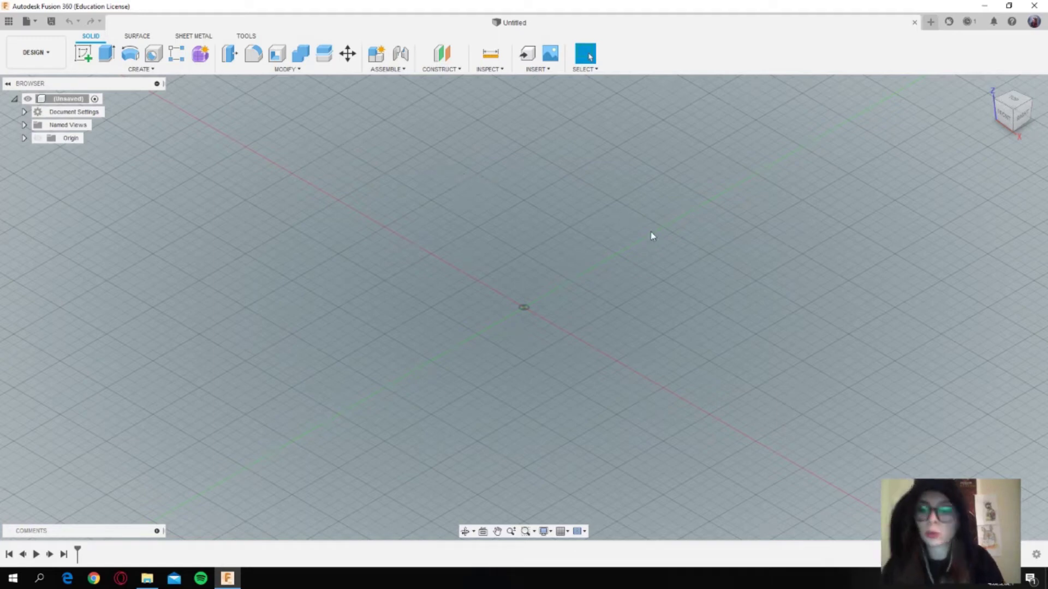
# - Insert the chess-pieces JPG from this computer as a canvas reference image
pyautogui.moveTo(742, 247)
pyautogui.keyDown('shift'); pyautogui.mouseDown(button='middle')
pyautogui.moveTo(734, 238)
pyautogui.moveTo(719, 248)
pyautogui.mouseUp(button='middle'); pyautogui.keyUp('shift')
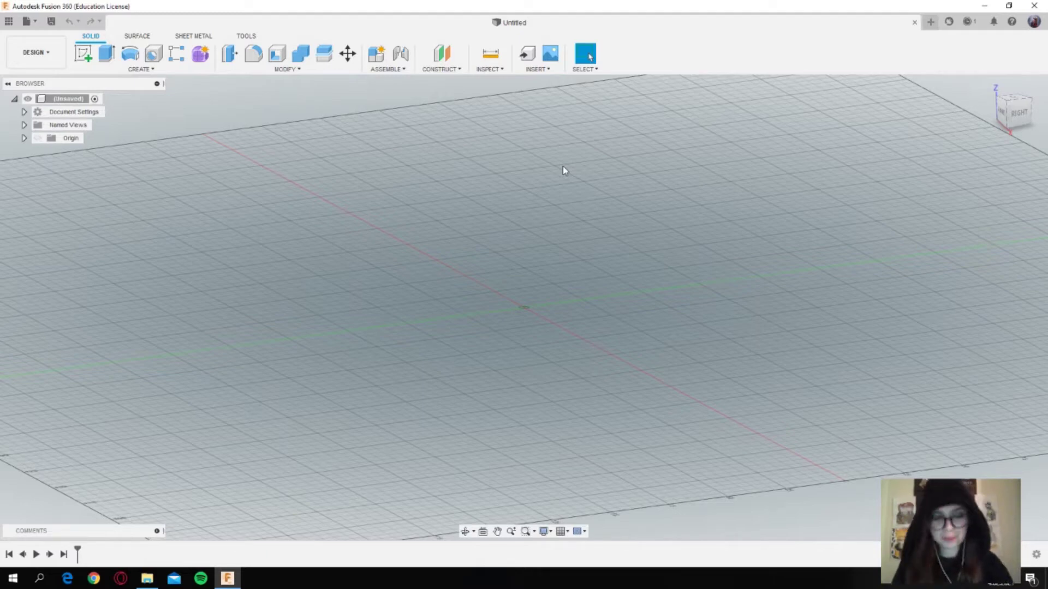
pyautogui.keyDown('shift'); pyautogui.moveTo(564, 171); pyautogui.dragTo(823, 212, button='middle'); pyautogui.keyUp('shift')
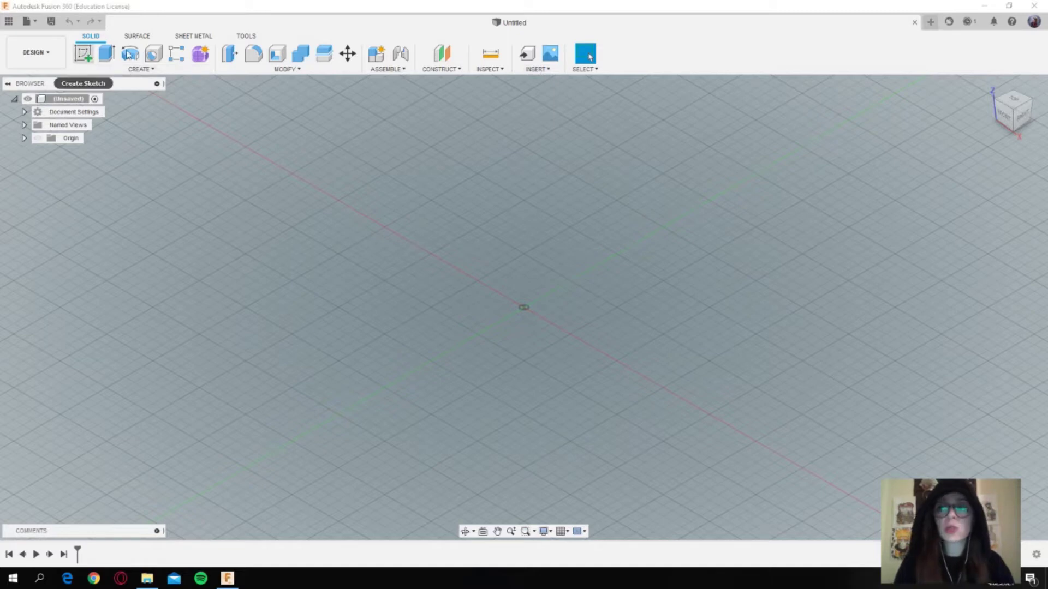
pyautogui.click(547, 75)
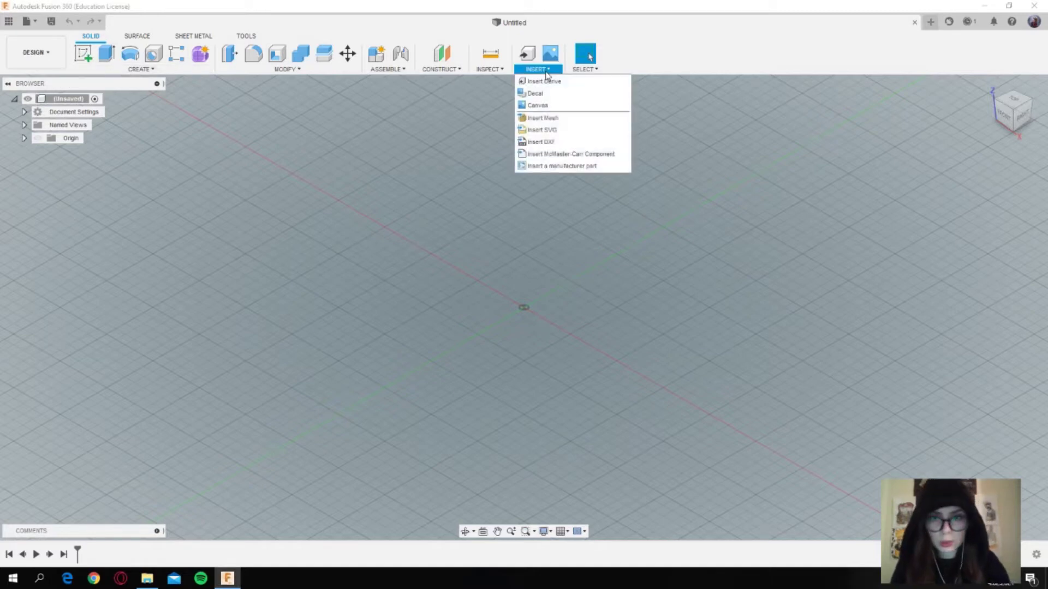
pyautogui.click(551, 109)
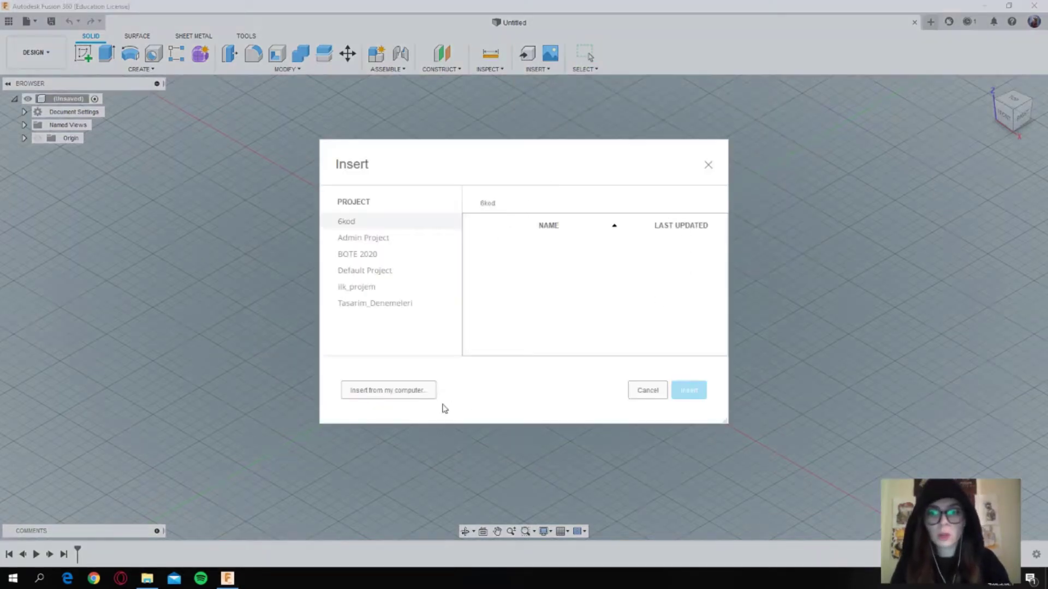
pyautogui.click(407, 394)
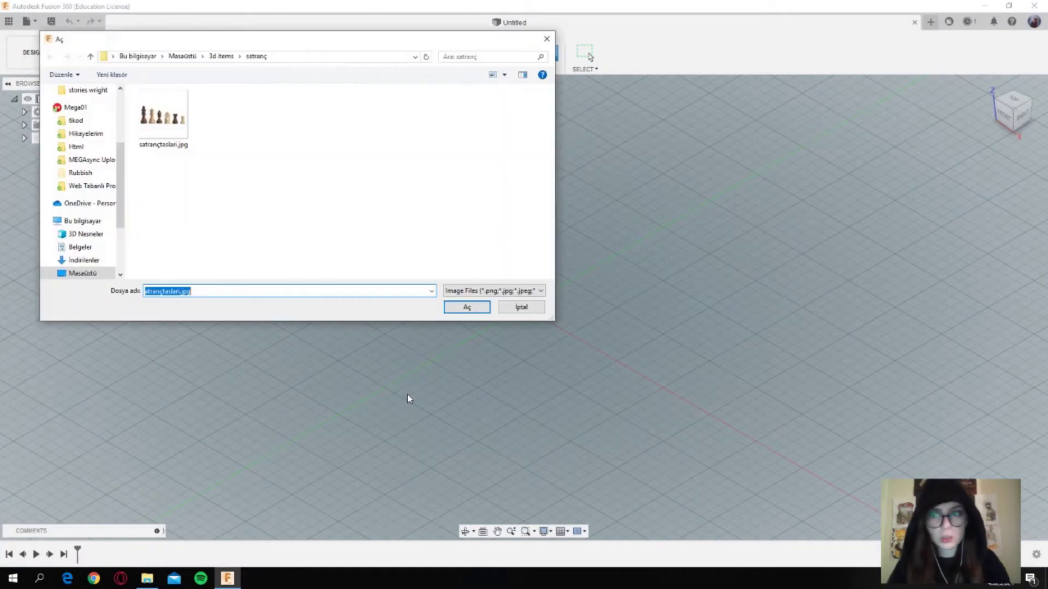
pyautogui.doubleClick(163, 117)
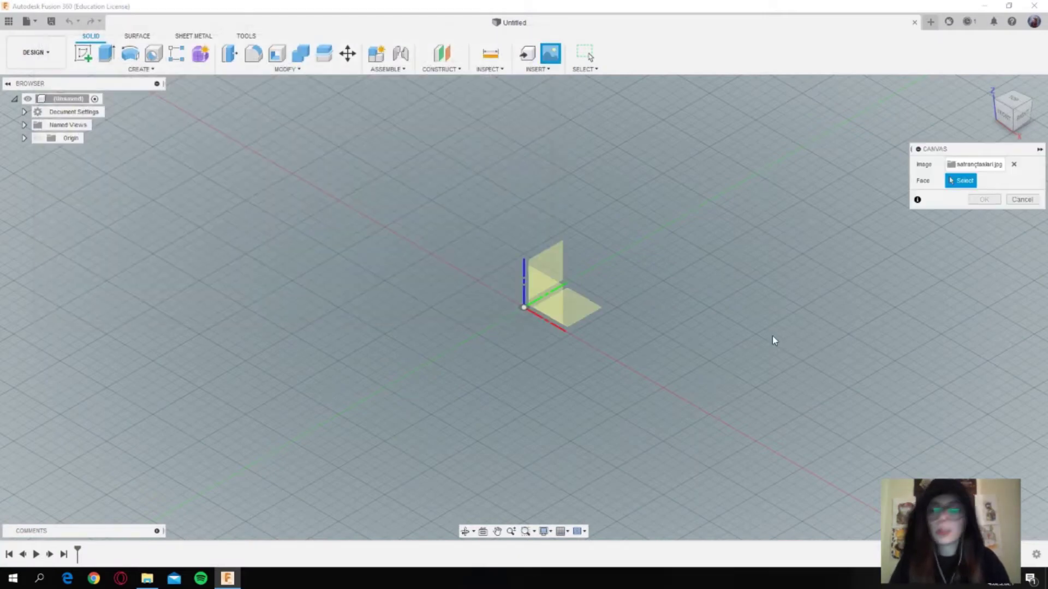
# - Reveal the origin planes and place the chess-pieces canvas on the YZ plane
pyautogui.moveTo(772, 336)
pyautogui.keyDown('shift'); pyautogui.mouseDown(button='middle')
pyautogui.moveTo(729, 311)
pyautogui.moveTo(753, 325)
pyautogui.mouseUp(button='middle'); pyautogui.keyUp('shift')
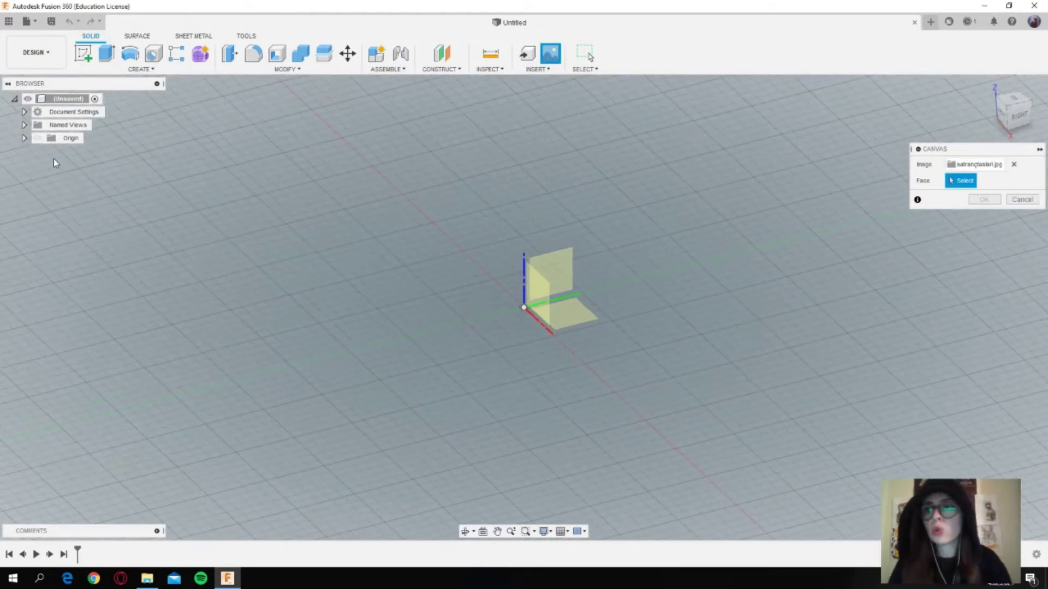
pyautogui.click(24, 138)
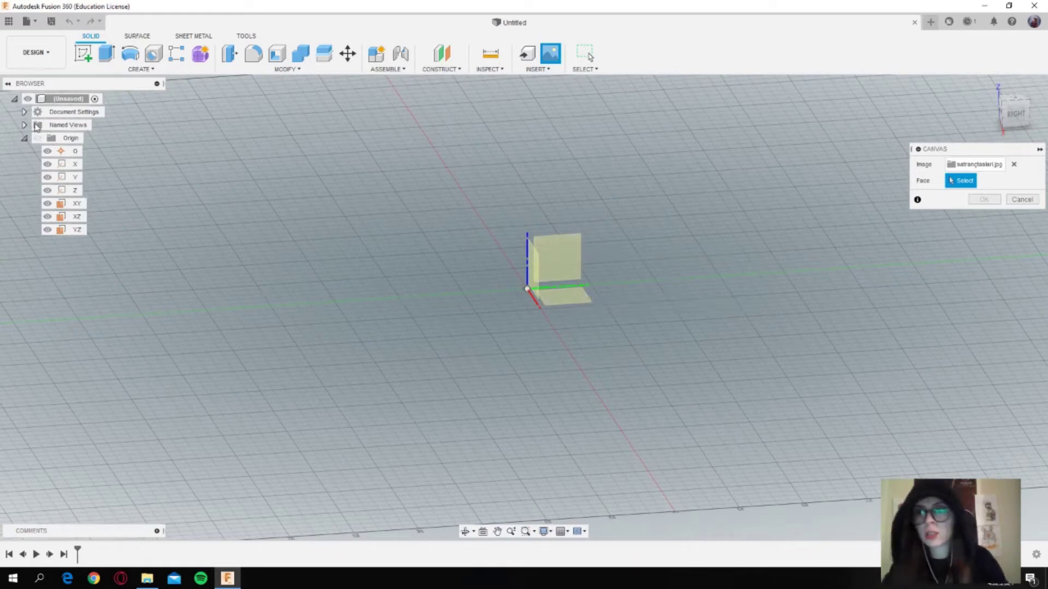
pyautogui.keyDown('shift'); pyautogui.moveTo(692, 344); pyautogui.dragTo(666, 339, button='middle'); pyautogui.keyUp('shift')
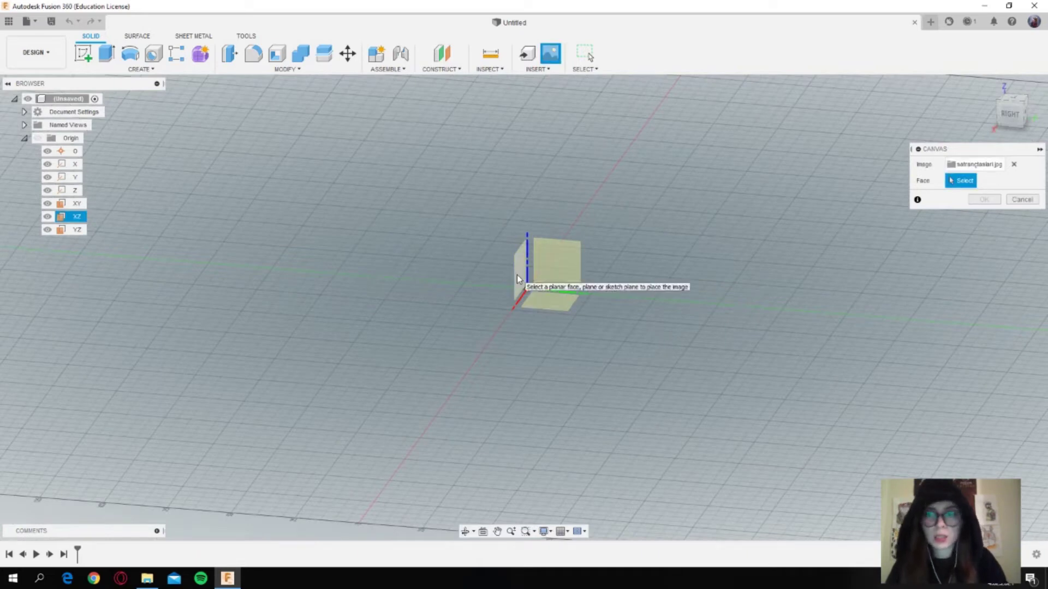
pyautogui.keyDown('shift'); pyautogui.moveTo(624, 346); pyautogui.dragTo(633, 342, button='middle'); pyautogui.keyUp('shift')
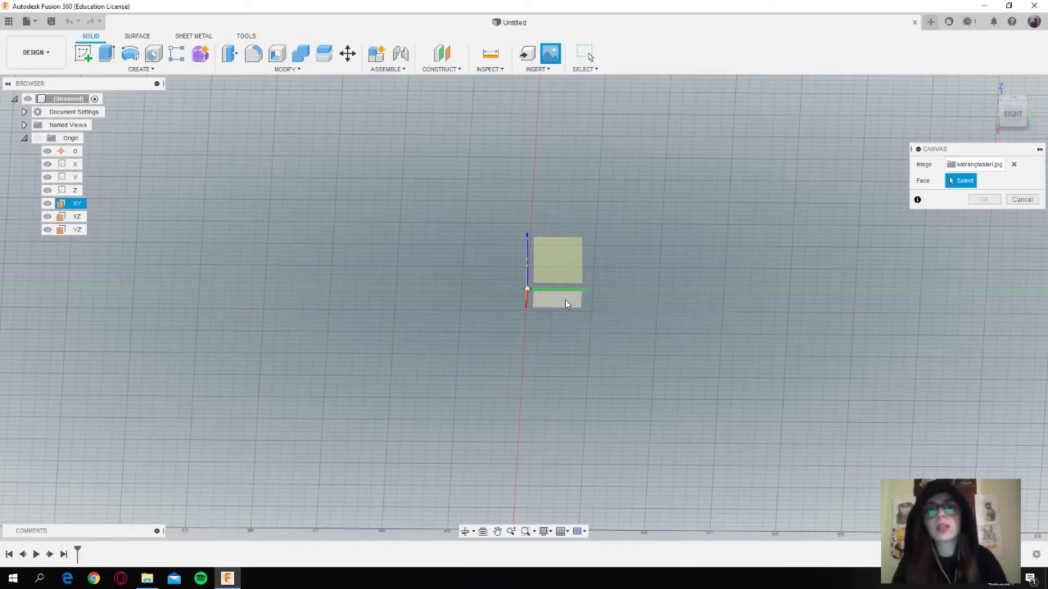
pyautogui.click(140, 69)
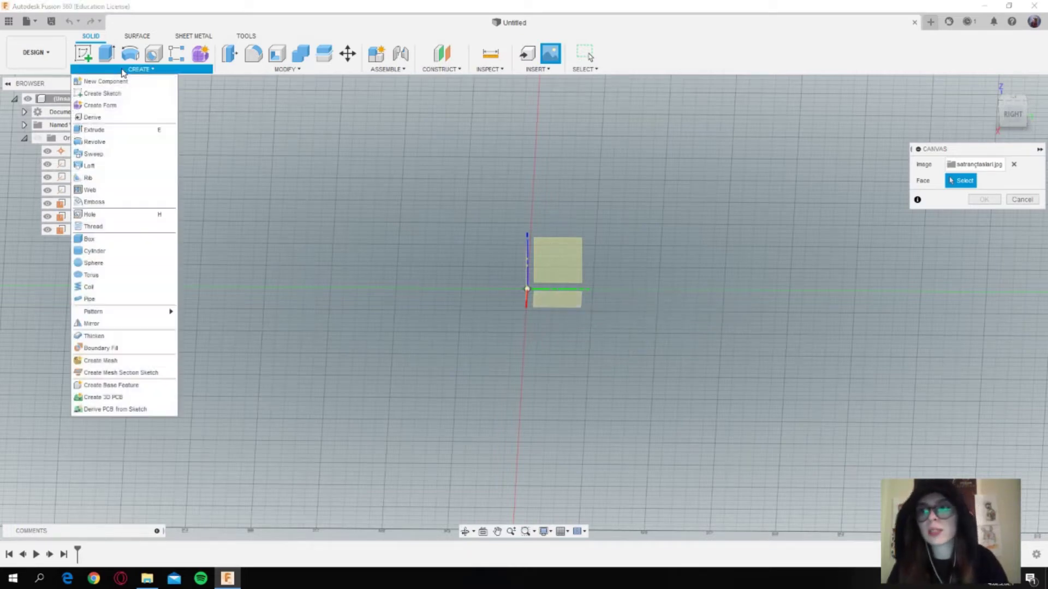
pyautogui.click(153, 70)
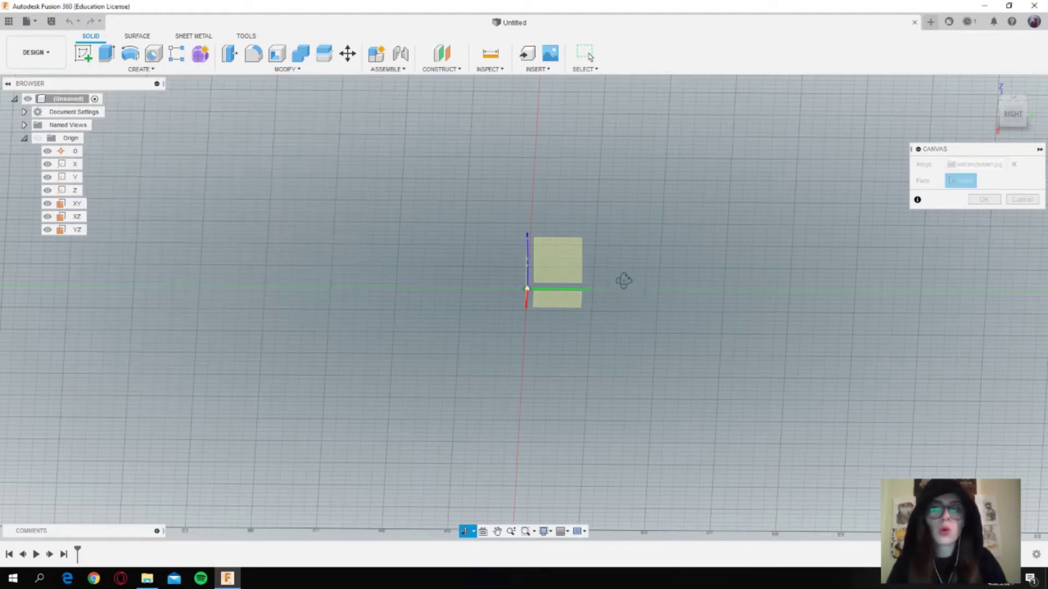
pyautogui.keyDown('shift'); pyautogui.moveTo(625, 280); pyautogui.dragTo(597, 290, button='middle'); pyautogui.keyUp('shift')
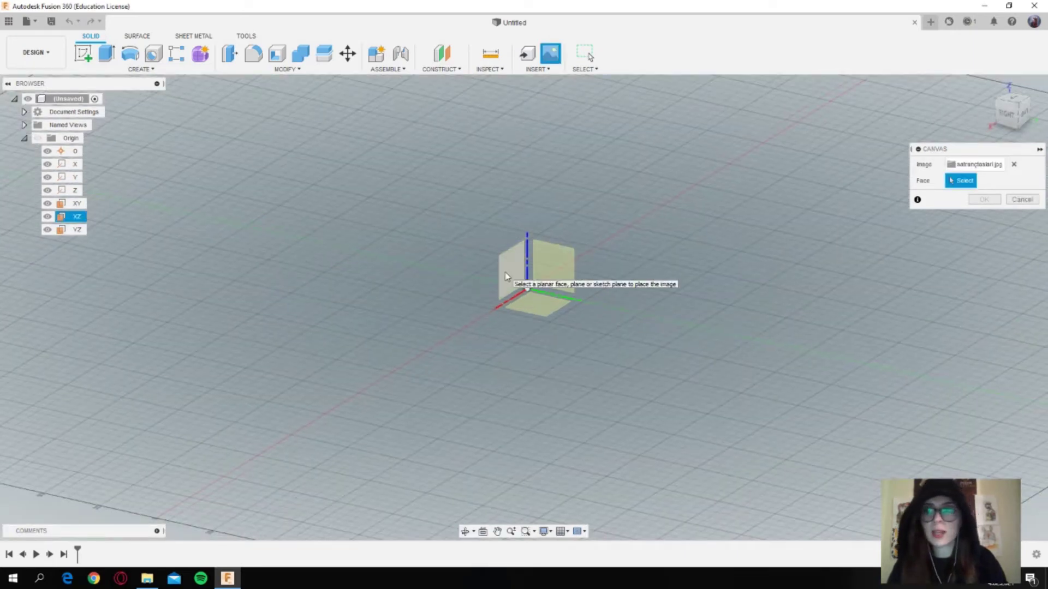
pyautogui.moveTo(625, 297)
pyautogui.keyDown('shift'); pyautogui.mouseDown(button='middle')
pyautogui.moveTo(650, 293)
pyautogui.moveTo(582, 284)
pyautogui.mouseUp(button='middle'); pyautogui.keyUp('shift')
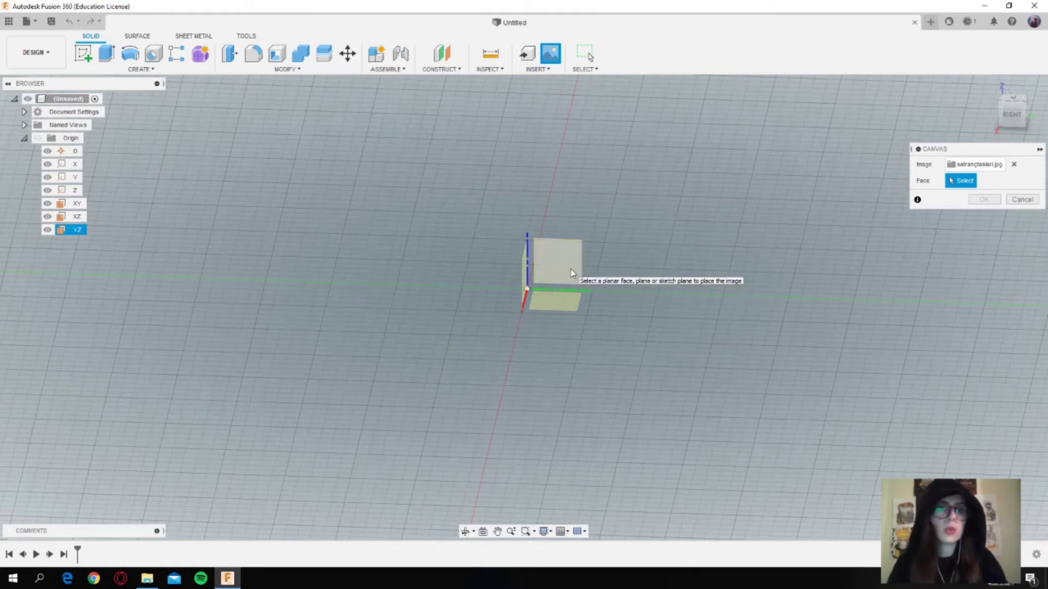
pyautogui.click(572, 273)
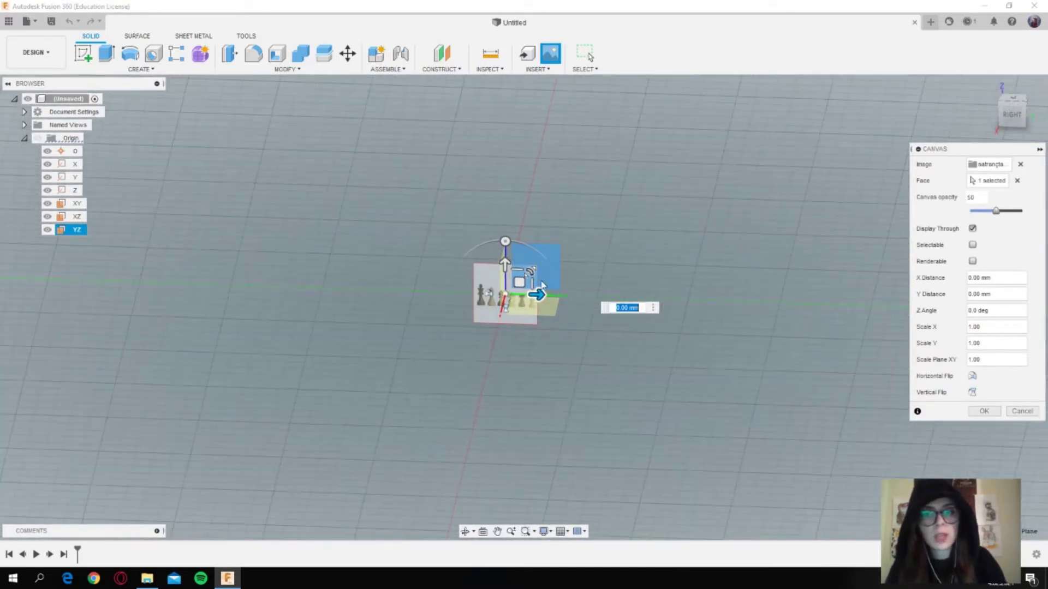
# - Give the canvas an XY scale of 5, raise it 19 mm, and confirm the placement
pyautogui.scroll(3, 541, 284)
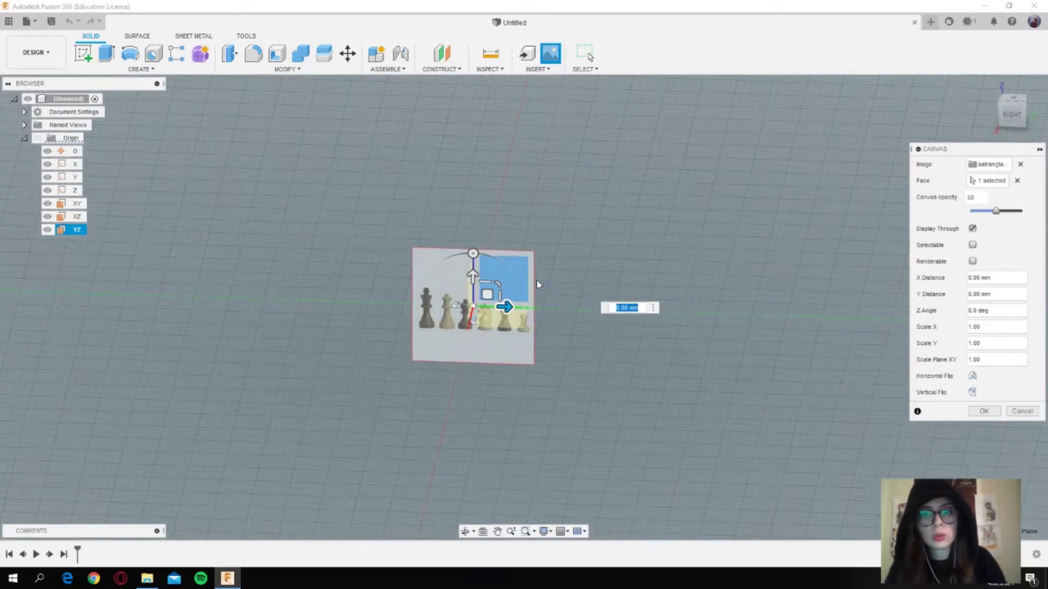
pyautogui.click(487, 290)
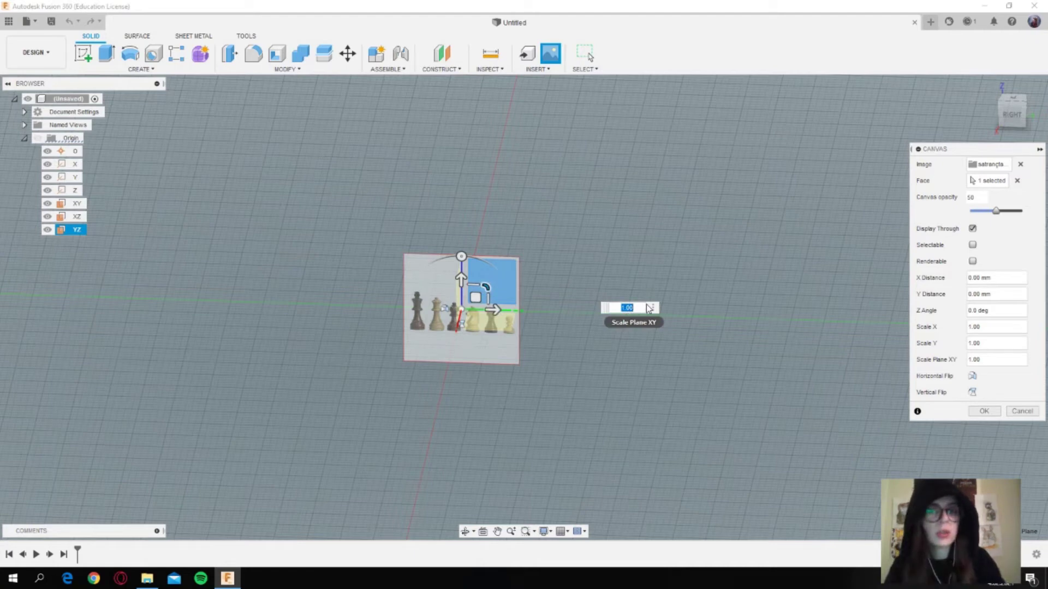
pyautogui.write('5')
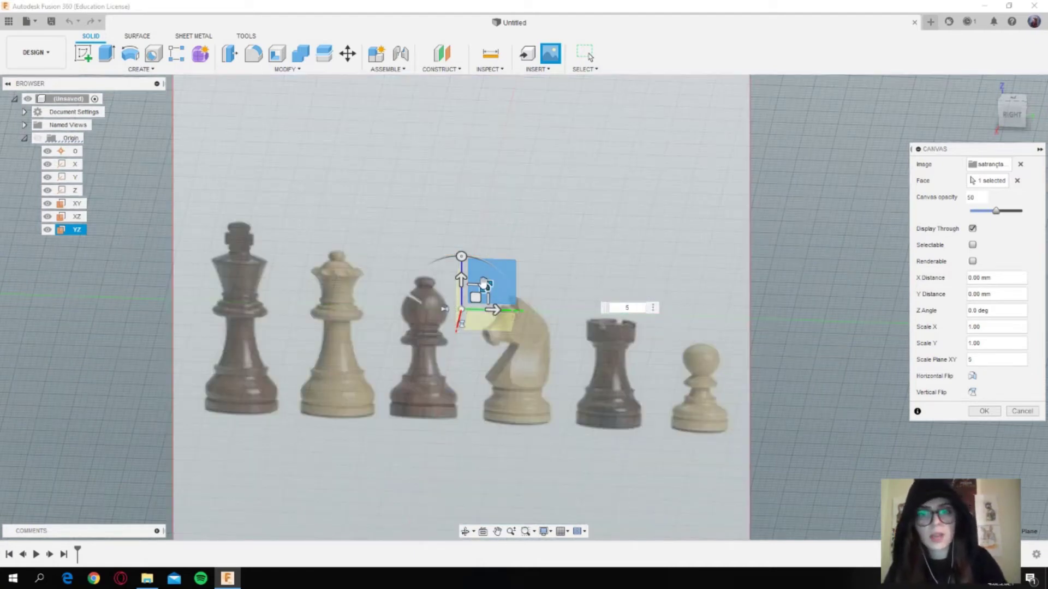
pyautogui.click(1013, 113)
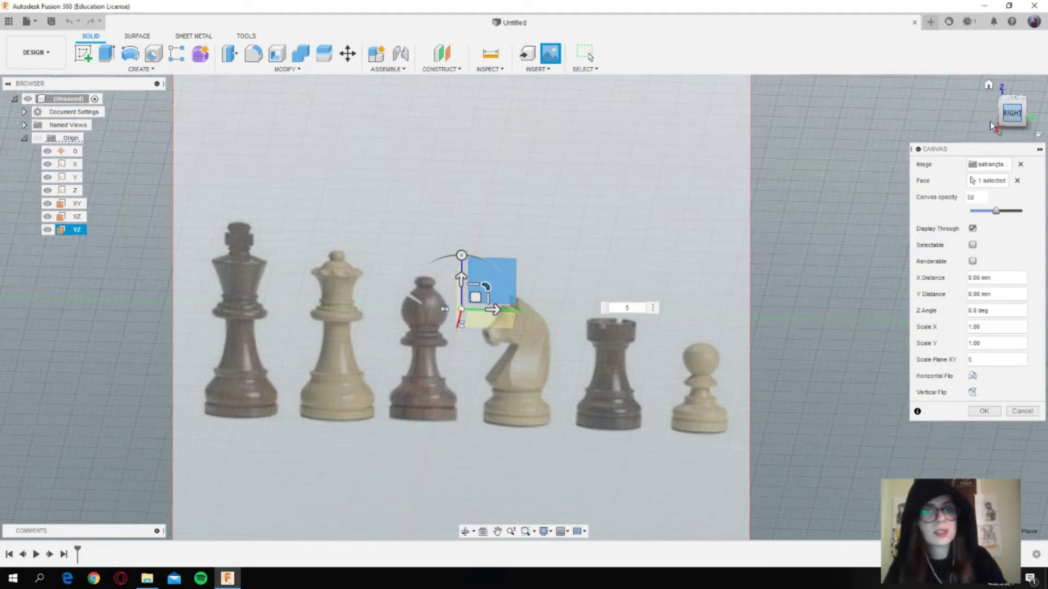
pyautogui.moveTo(462, 276); pyautogui.dragTo(462, 150)
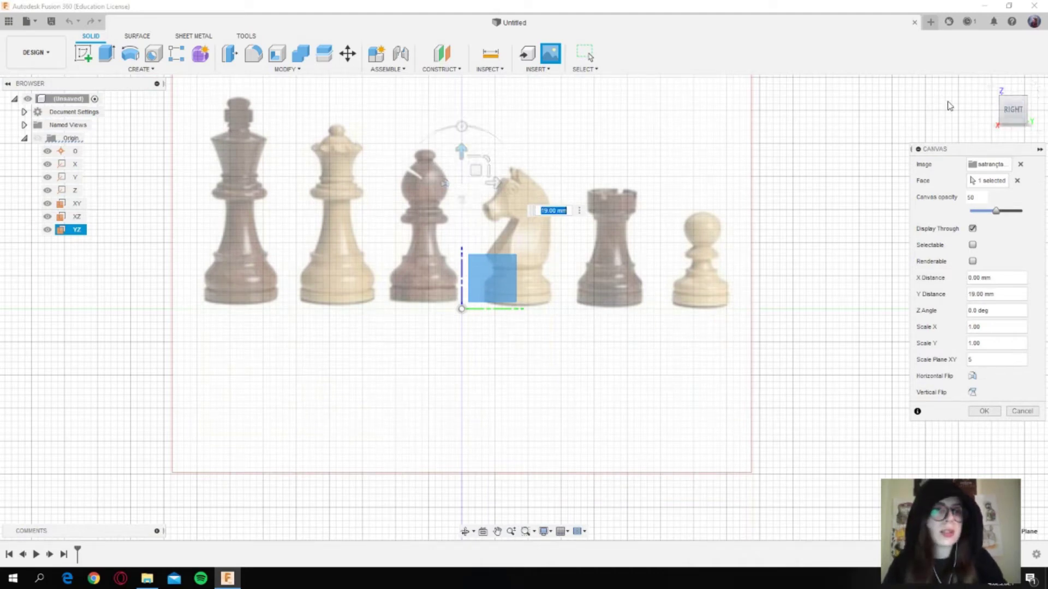
pyautogui.moveTo(999, 105)
pyautogui.mouseDown()
pyautogui.moveTo(692, 187)
pyautogui.moveTo(688, 171)
pyautogui.mouseUp()
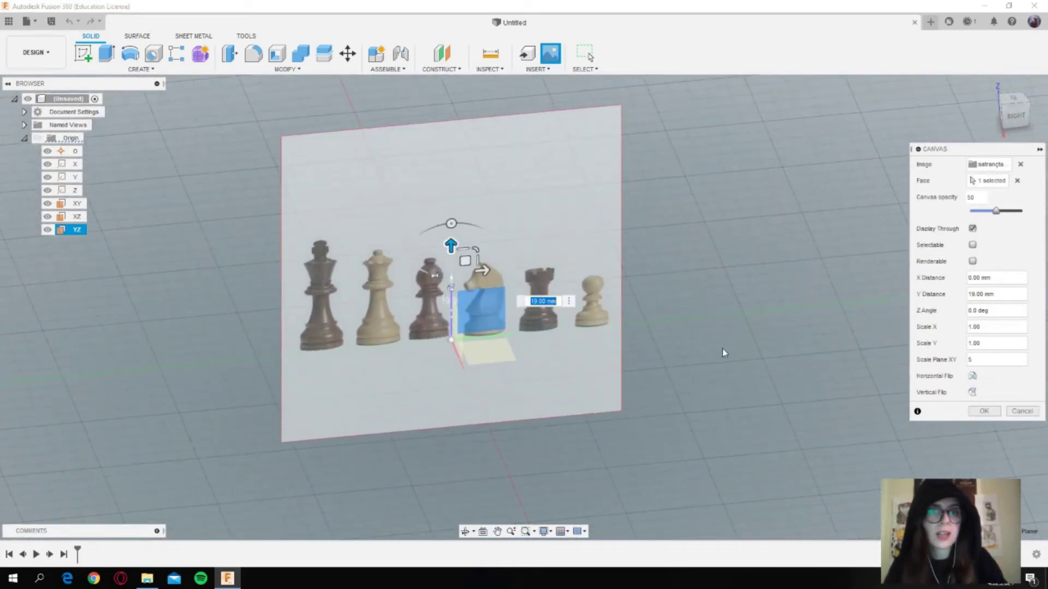
pyautogui.moveTo(647, 314)
pyautogui.keyDown('shift'); pyautogui.mouseDown(button='middle')
pyautogui.moveTo(630, 278)
pyautogui.moveTo(650, 269)
pyautogui.mouseUp(button='middle'); pyautogui.keyUp('shift')
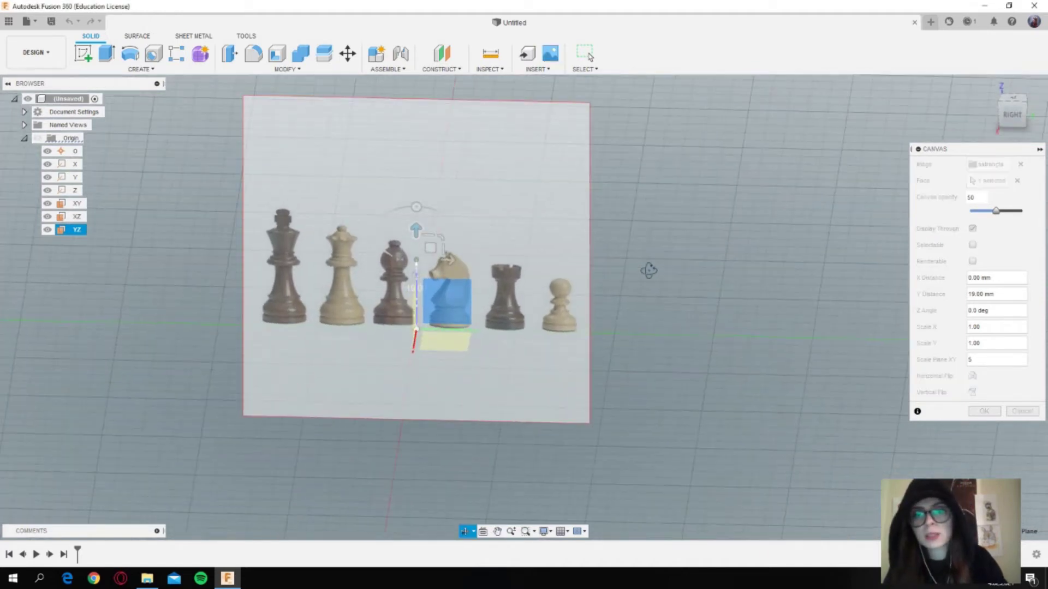
pyautogui.click(982, 412)
# - Start a new sketch on the YZ origin plane over the chess-pieces canvas
pyautogui.moveTo(646, 252)
pyautogui.mouseDown(button='middle')
pyautogui.moveTo(814, 290)
pyautogui.moveTo(824, 312)
pyautogui.mouseUp(button='middle')
pyautogui.scroll(1, 824, 307)
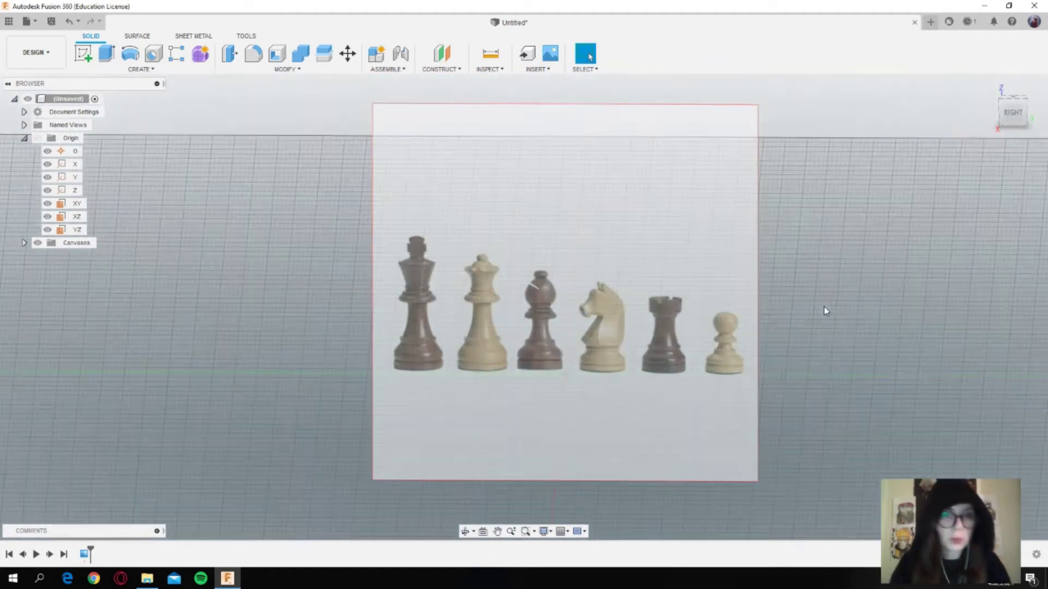
pyautogui.scroll(2, 822, 314)
pyautogui.scroll(2, 811, 324)
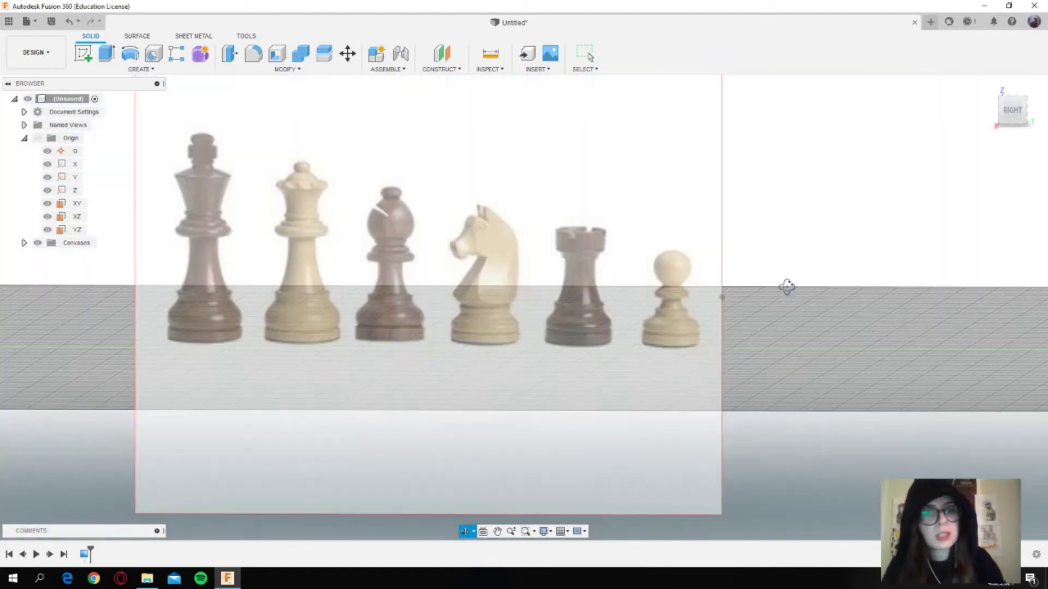
pyautogui.keyDown('shift'); pyautogui.moveTo(788, 283); pyautogui.dragTo(787, 296, button='middle'); pyautogui.keyUp('shift')
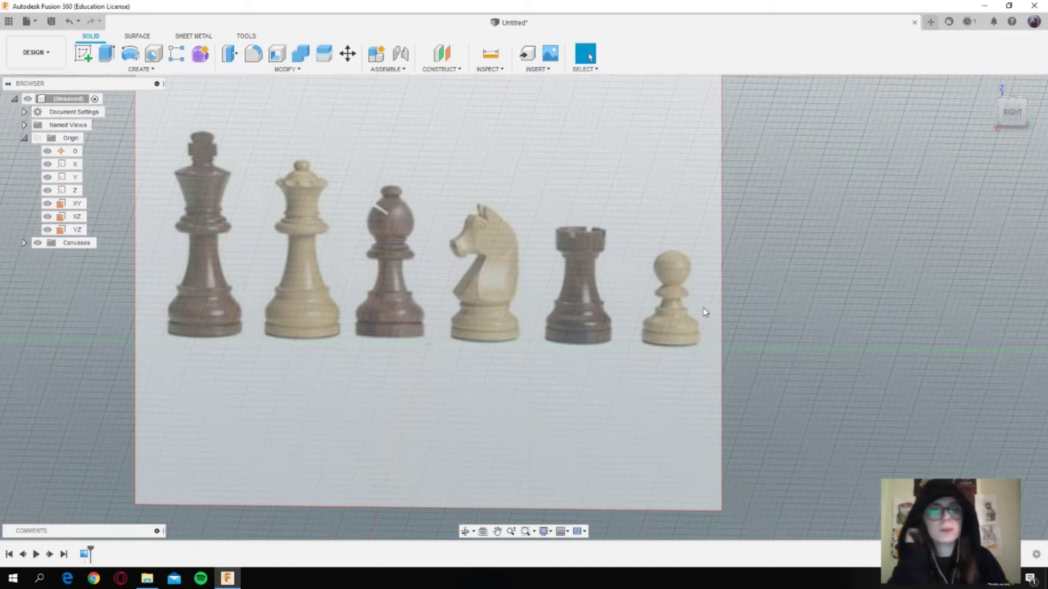
pyautogui.scroll(1, 729, 301)
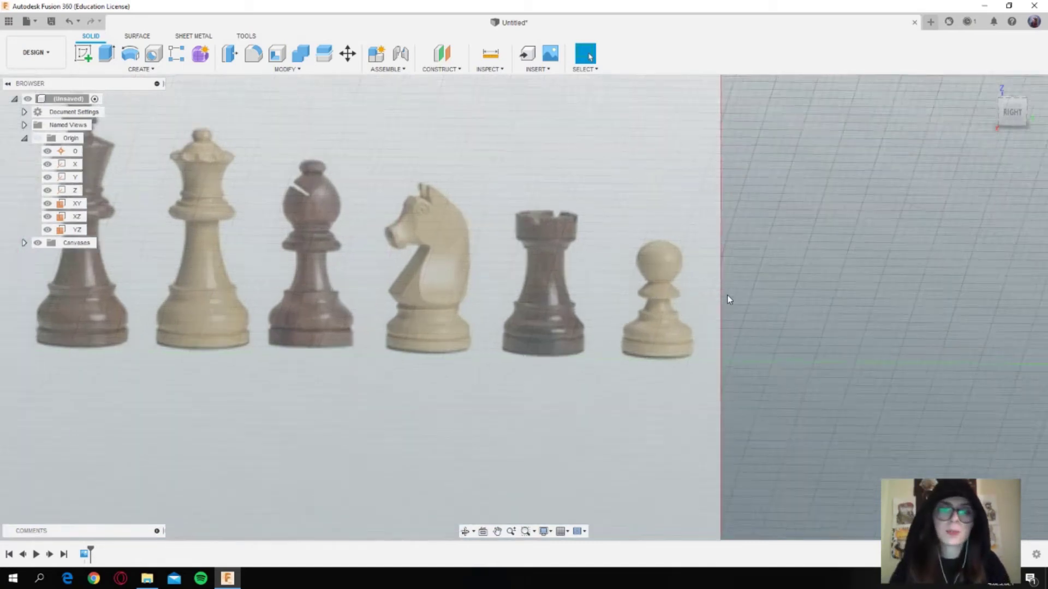
pyautogui.scroll(2, 728, 298)
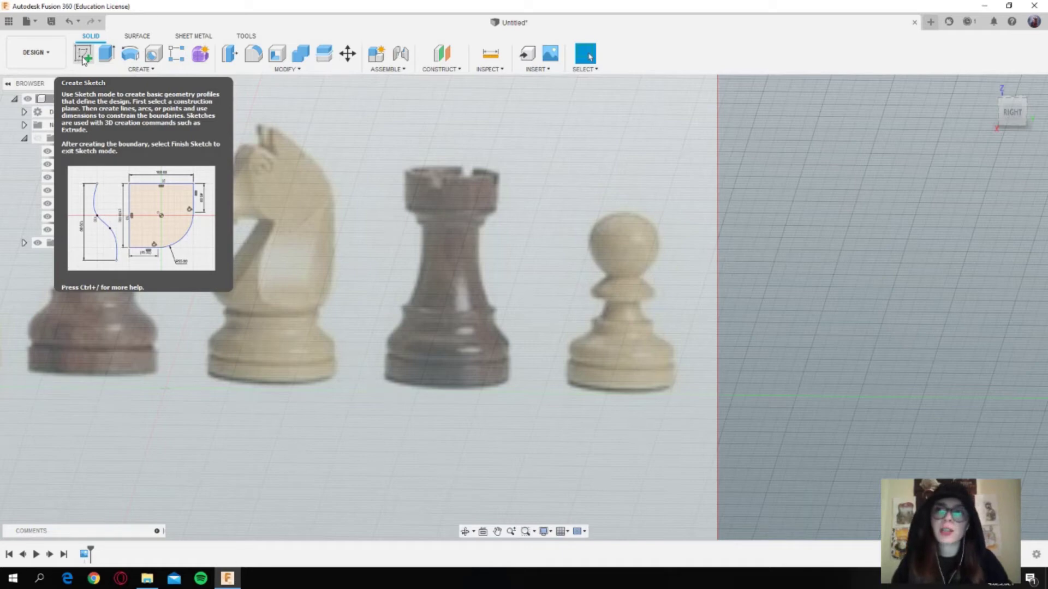
pyautogui.click(83, 59)
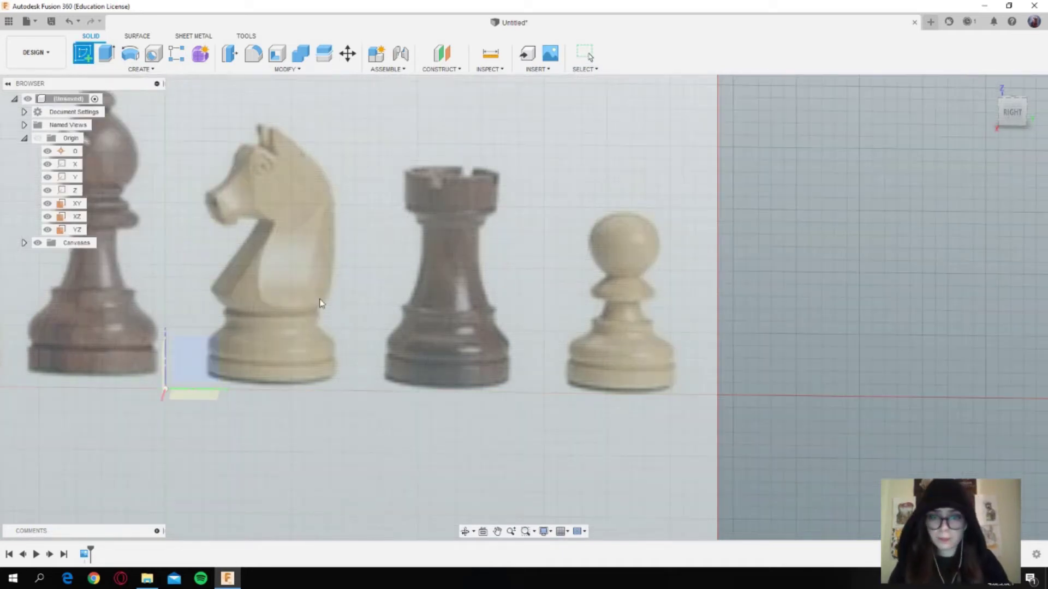
pyautogui.click(198, 360)
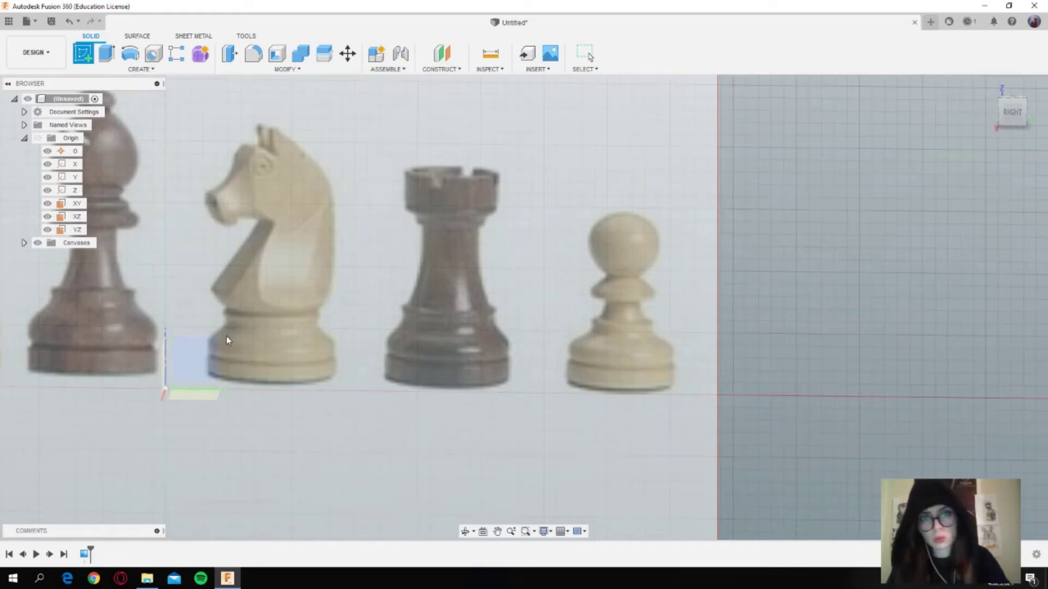
pyautogui.click(77, 231)
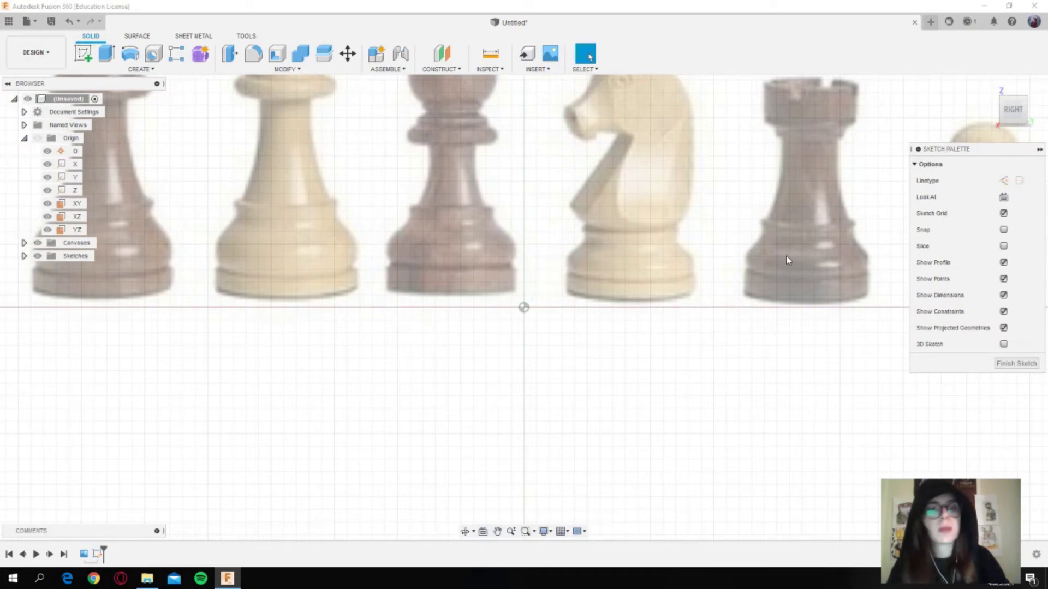
# - Pan and zoom the sketch view until the pawn image is centred and enlarged
pyautogui.moveTo(786, 256)
pyautogui.mouseDown(button='middle')
pyautogui.moveTo(545, 294)
pyautogui.moveTo(584, 293)
pyautogui.mouseUp(button='middle')
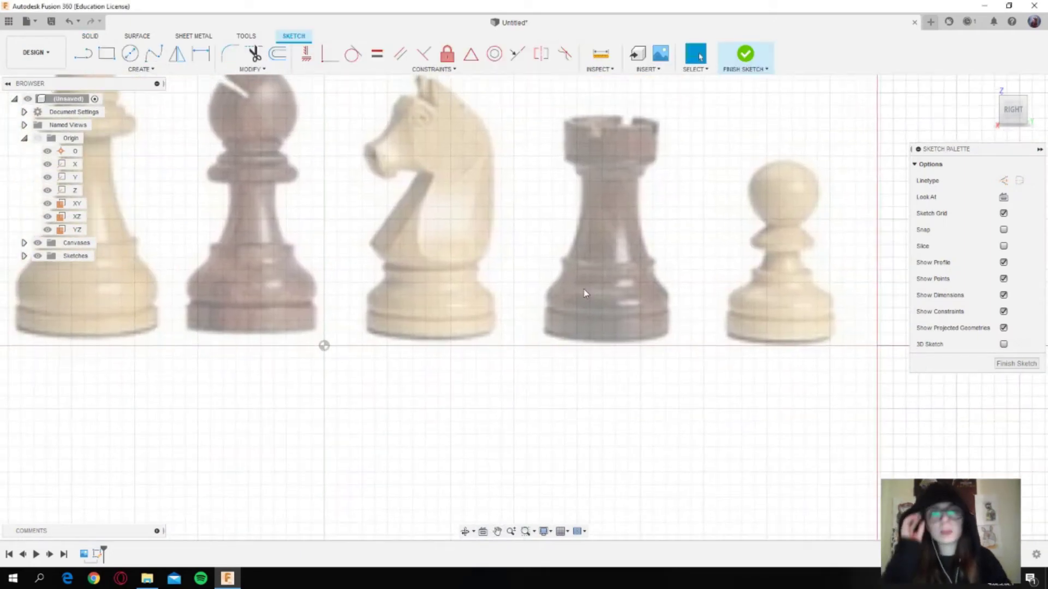
pyautogui.moveTo(694, 249); pyautogui.dragTo(601, 264, button='middle')
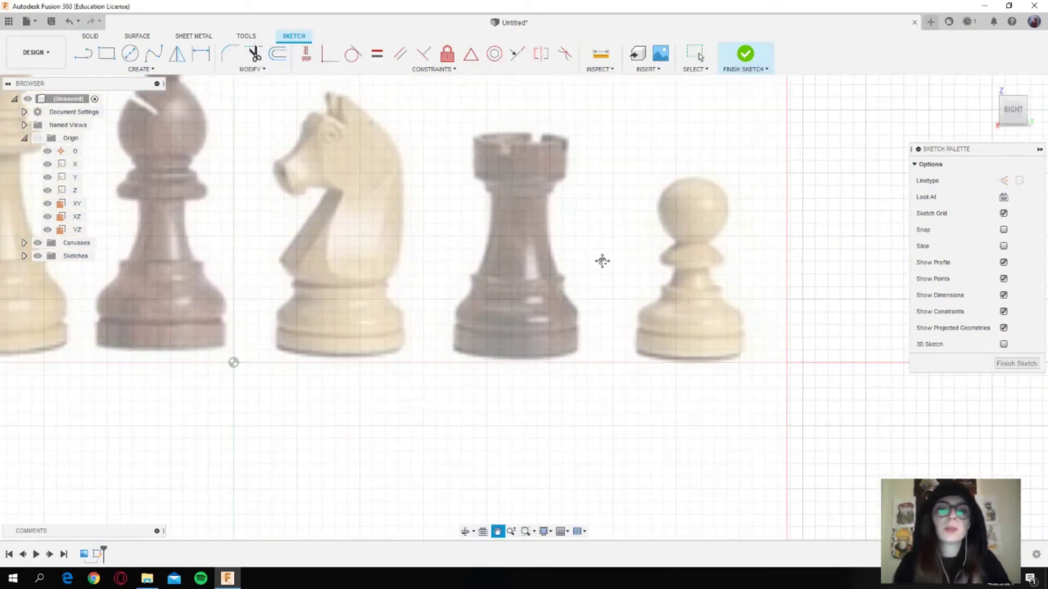
pyautogui.moveTo(744, 231)
pyautogui.mouseDown(button='middle')
pyautogui.moveTo(650, 279)
pyautogui.moveTo(643, 235)
pyautogui.moveTo(625, 310)
pyautogui.mouseUp(button='middle')
pyautogui.scroll(3, 650, 278)
pyautogui.scroll(1, 657, 276)
pyautogui.scroll(1, 628, 257)
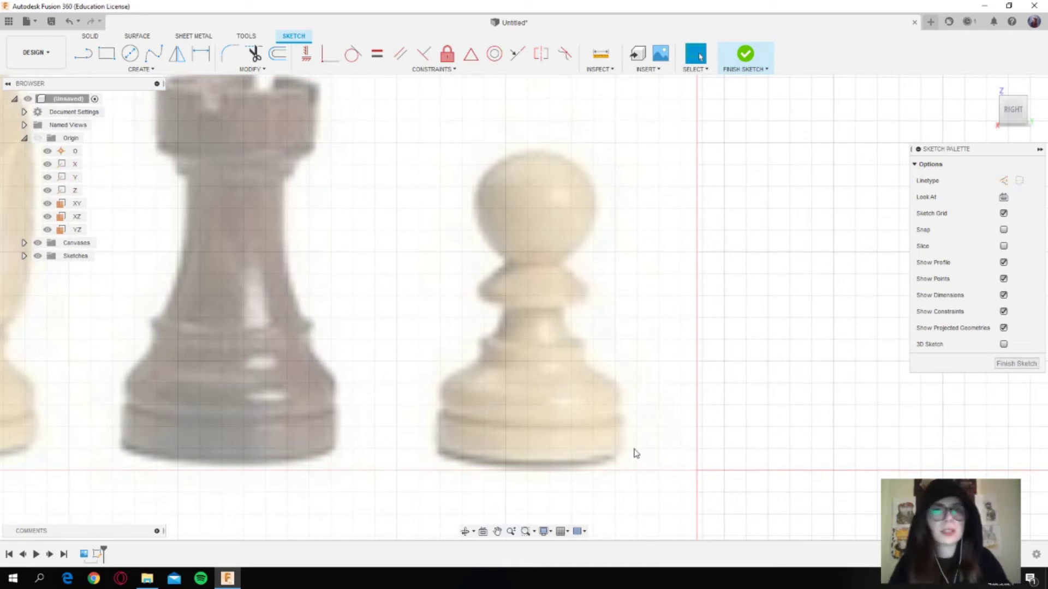
pyautogui.moveTo(573, 447); pyautogui.dragTo(554, 414, button='middle')
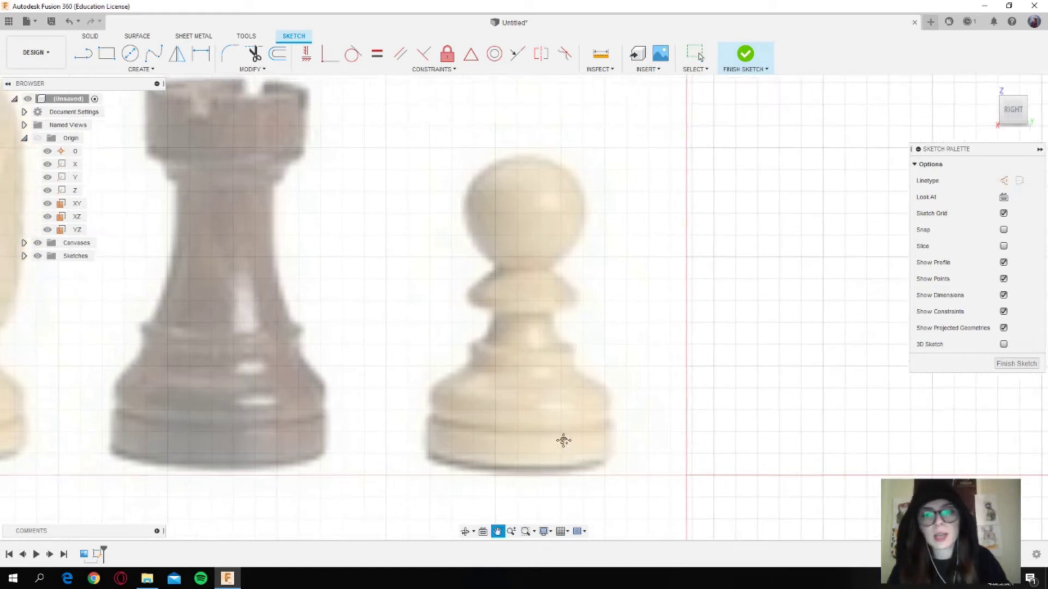
# - Draw an 8 mm line from the pawn base's left corner along its bottom
pyautogui.click(88, 59)
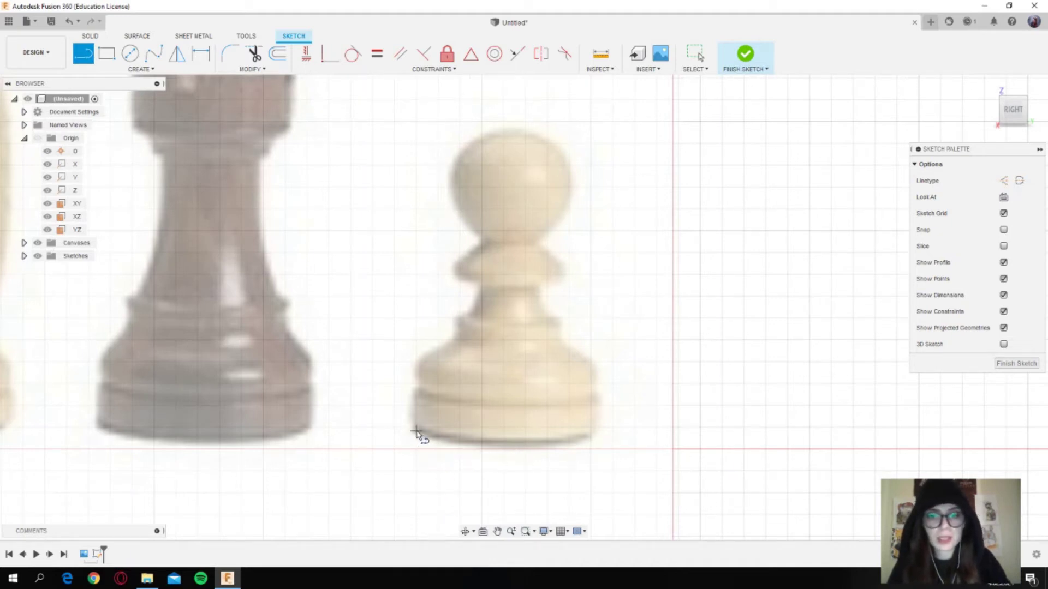
pyautogui.click(416, 431)
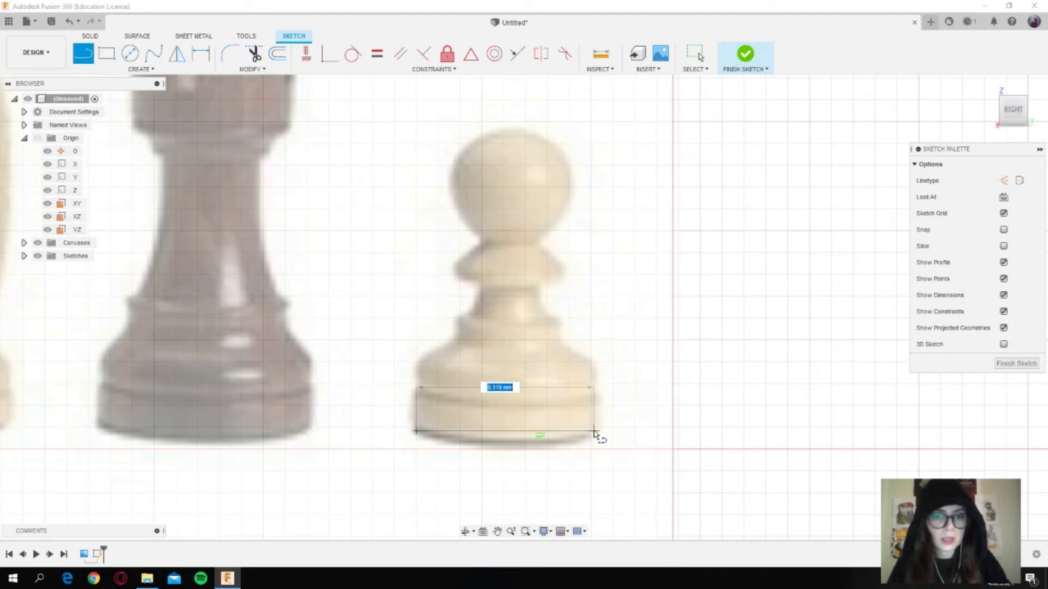
pyautogui.write('10')
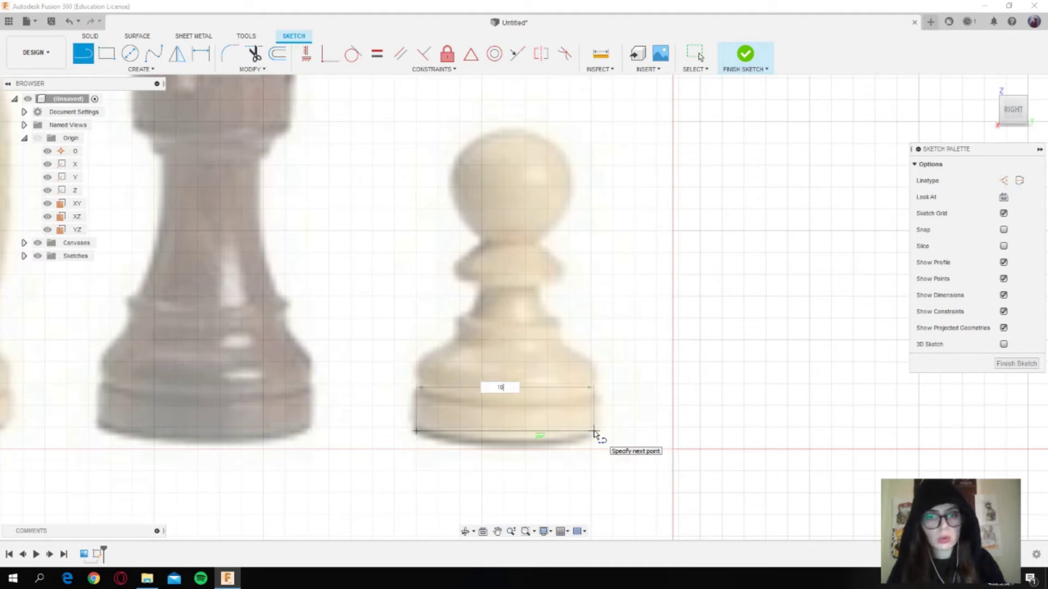
pyautogui.press('Tab')
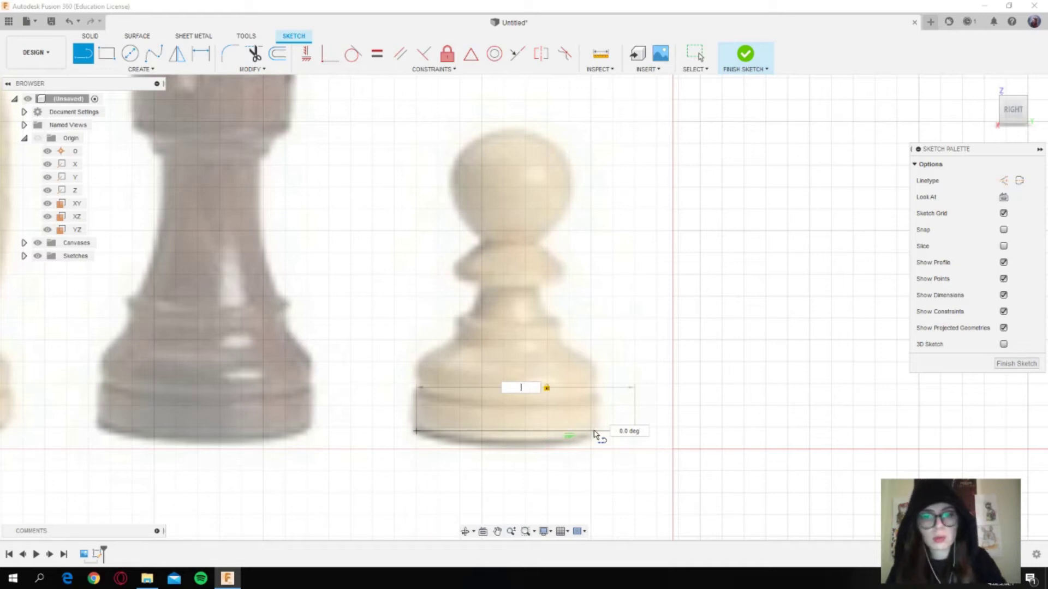
pyautogui.press('BackSpace')
pyautogui.press('BackSpace')
pyautogui.press('BackSpace')
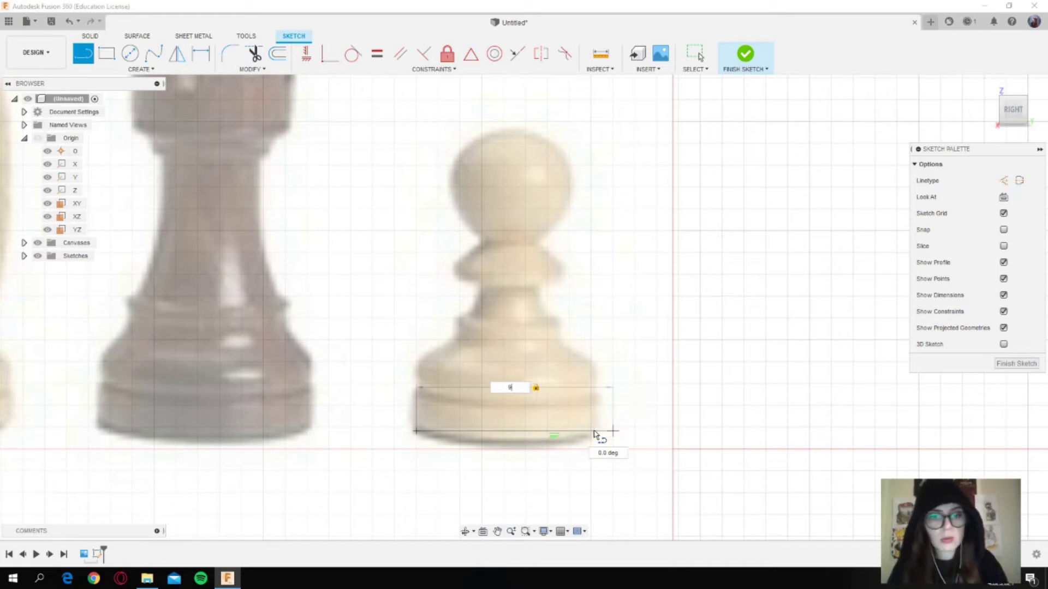
pyautogui.write('8')
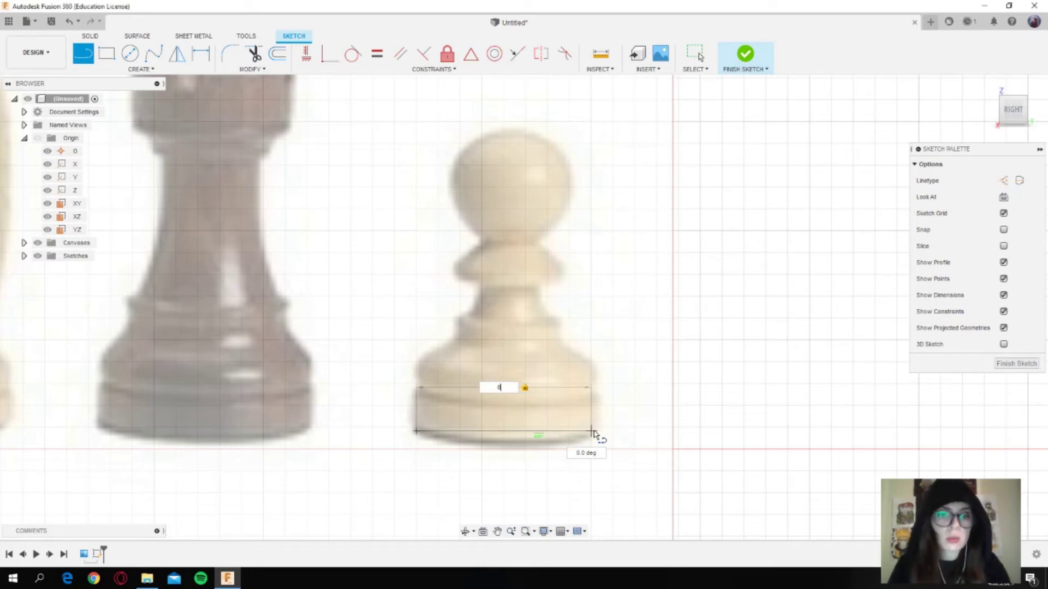
pyautogui.press('Return')
# - Discard the stray extra line and finish line drawing
pyautogui.click(591, 458)
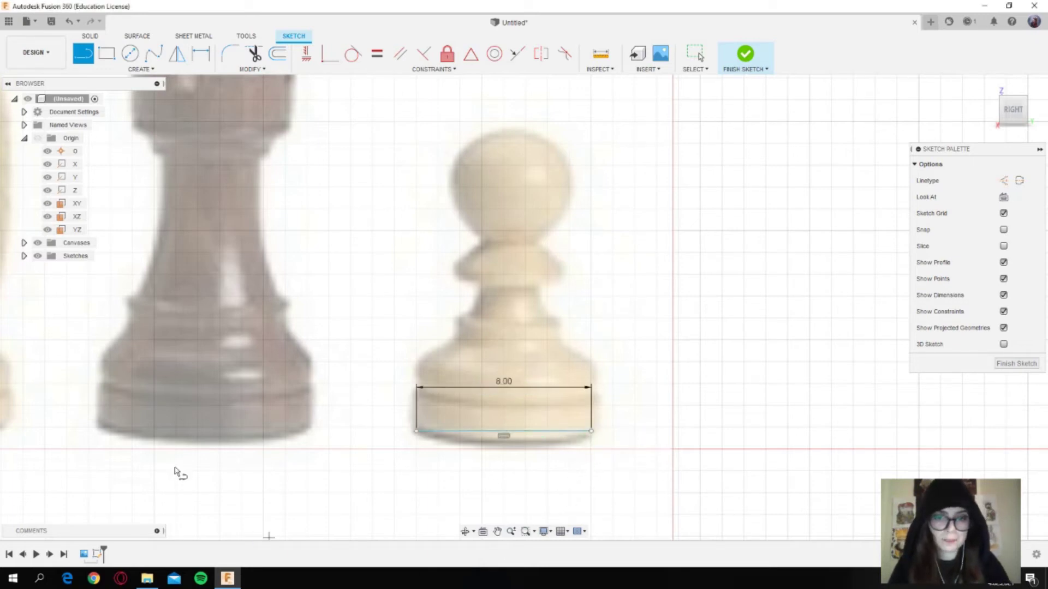
pyautogui.click(339, 375)
pyautogui.click(382, 368)
pyautogui.rightClick(349, 396)
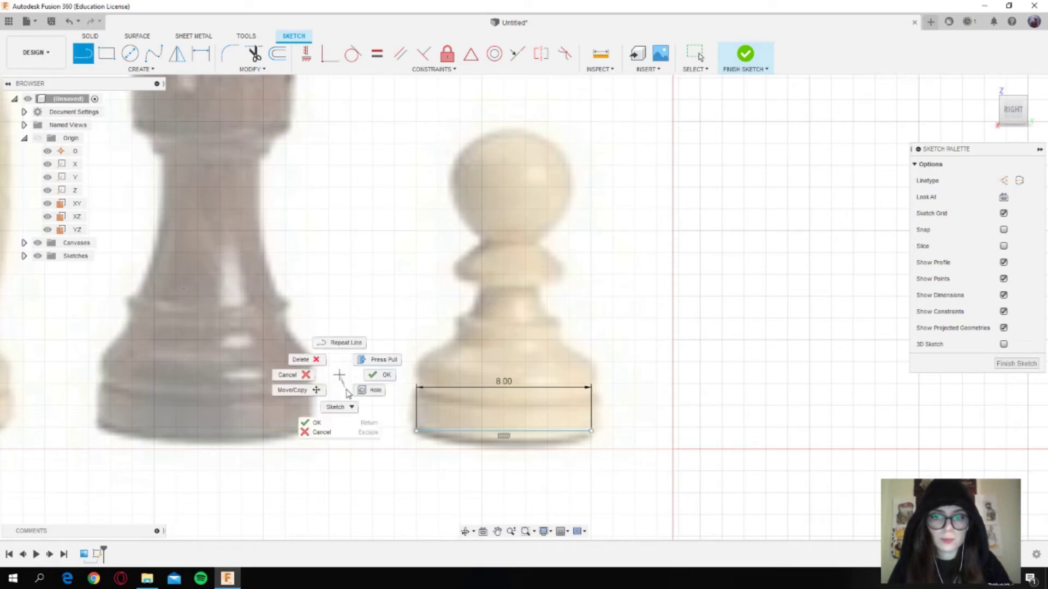
pyautogui.press('Escape')
pyautogui.rightClick(345, 393)
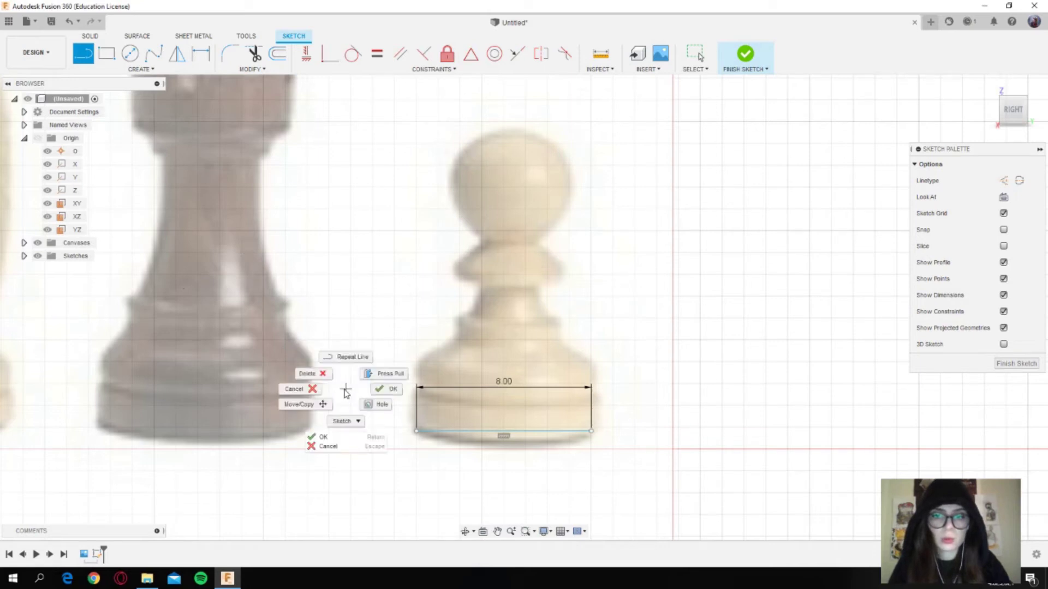
pyautogui.click(400, 396)
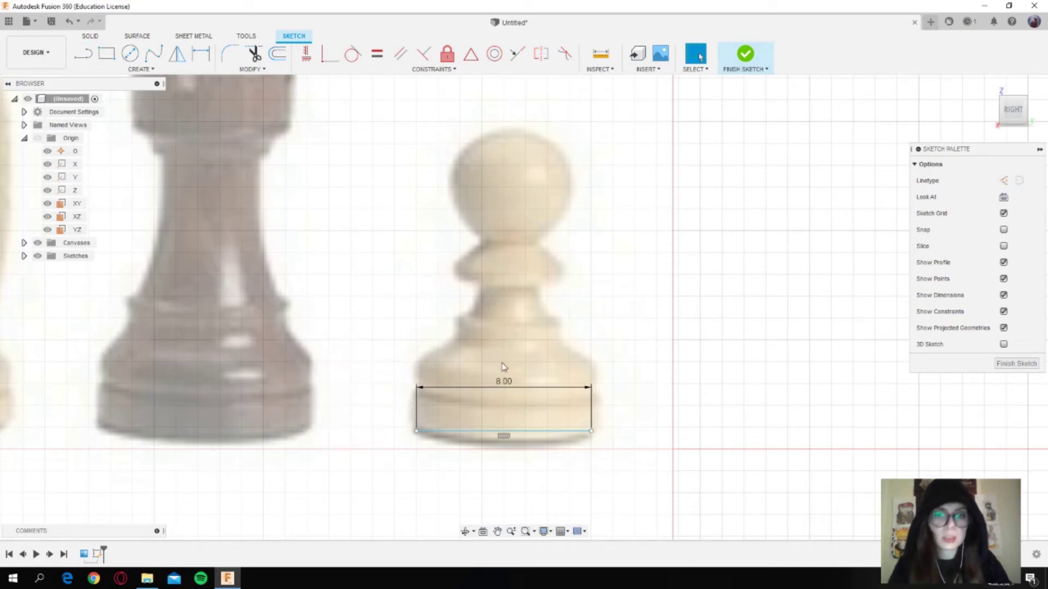
# - Select the 8 mm base line, reactivate Line, and zoom in on the base
pyautogui.click(503, 430)
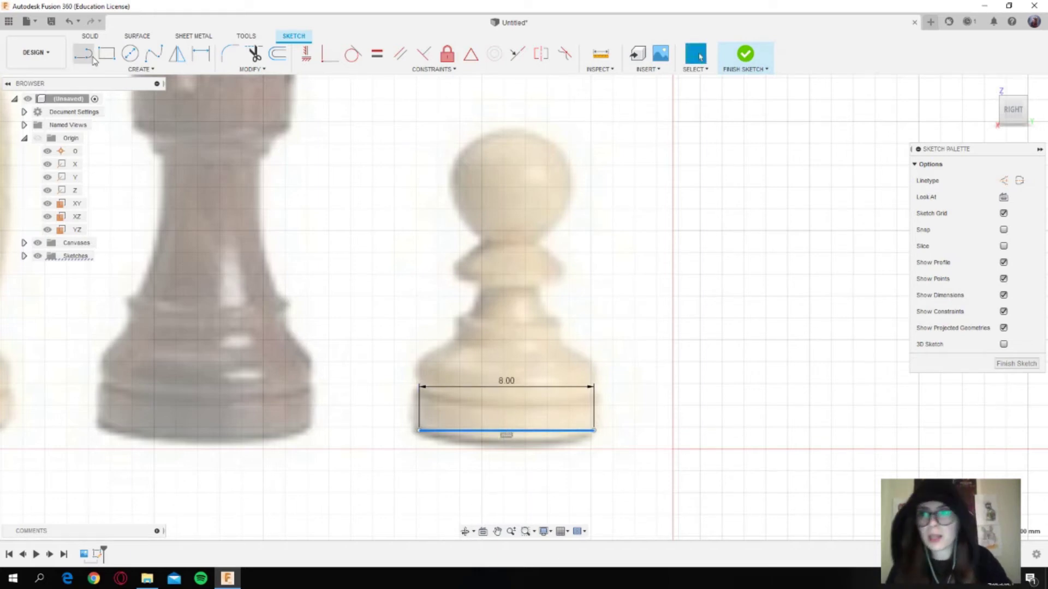
pyautogui.click(83, 53)
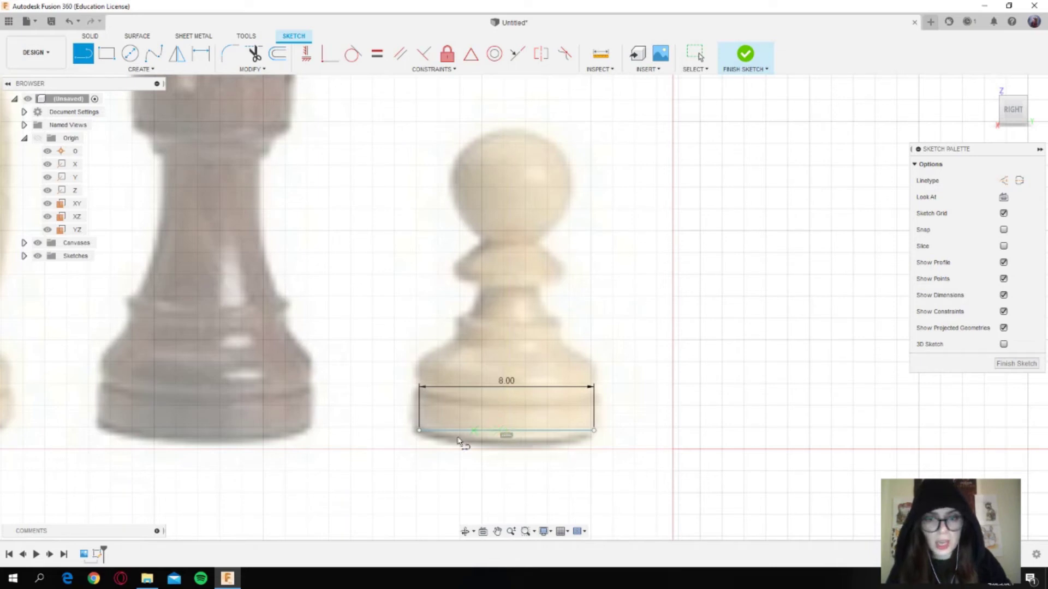
pyautogui.scroll(2, 506, 435)
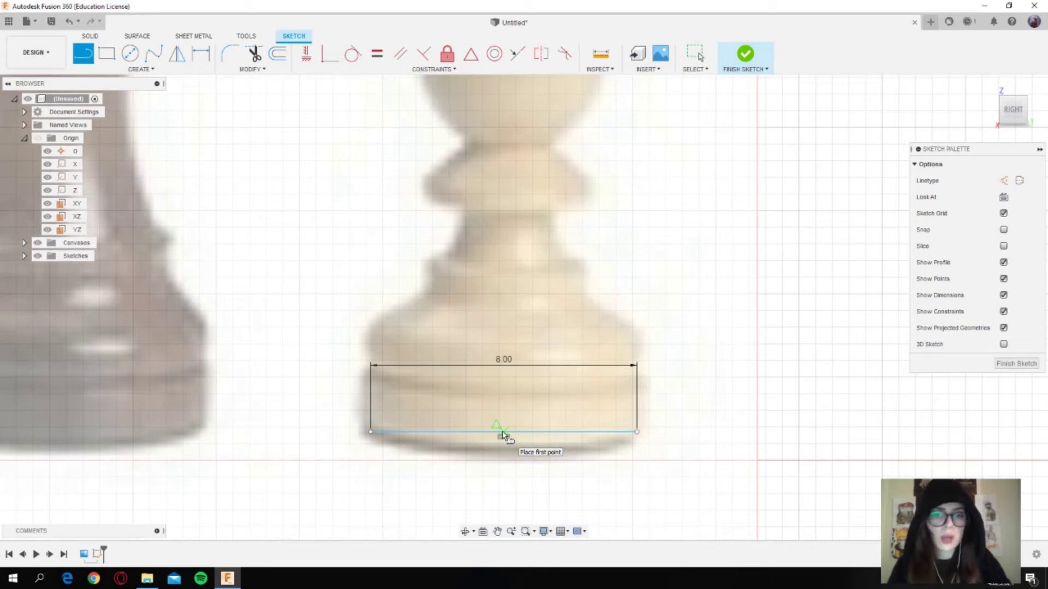
# - Draw a 15 mm line at 90° from the base line's midpoint up to the pawn's top
pyautogui.click(501, 432)
pyautogui.moveTo(507, 205); pyautogui.dragTo(497, 385, button='middle')
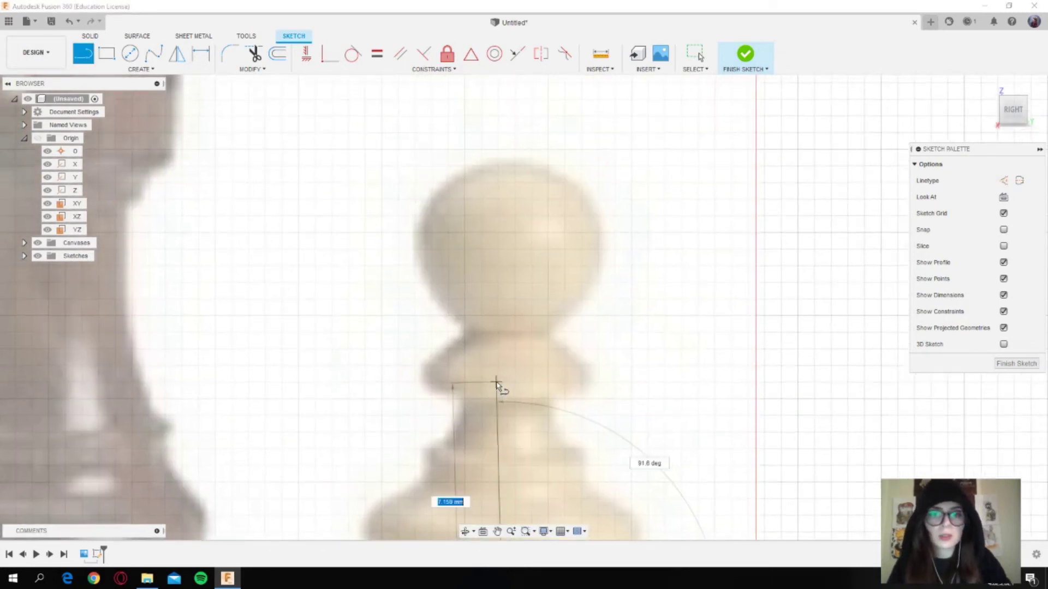
pyautogui.scroll(-5, 496, 389)
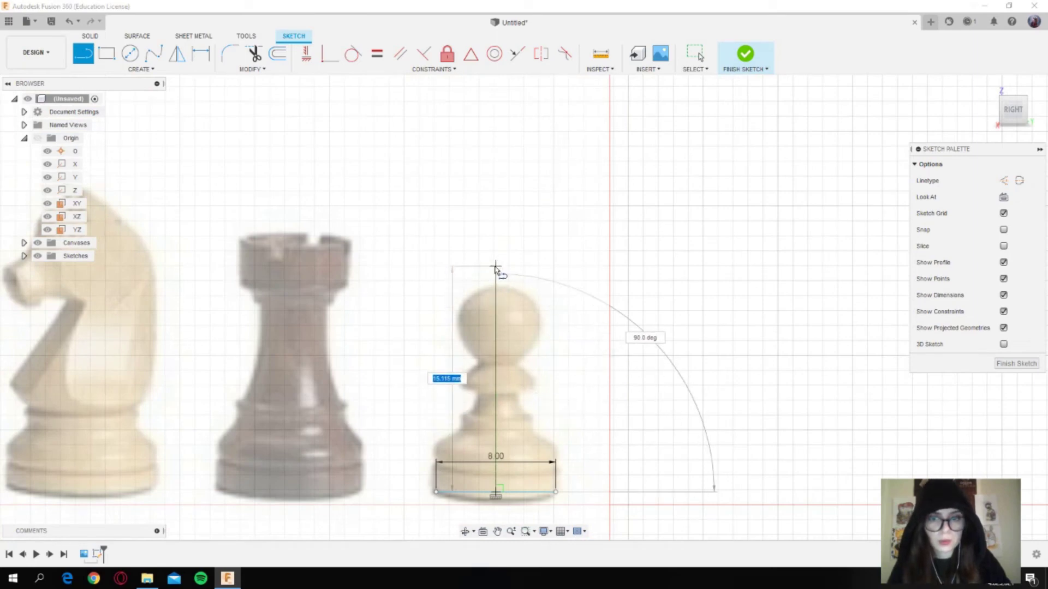
pyautogui.write('15')
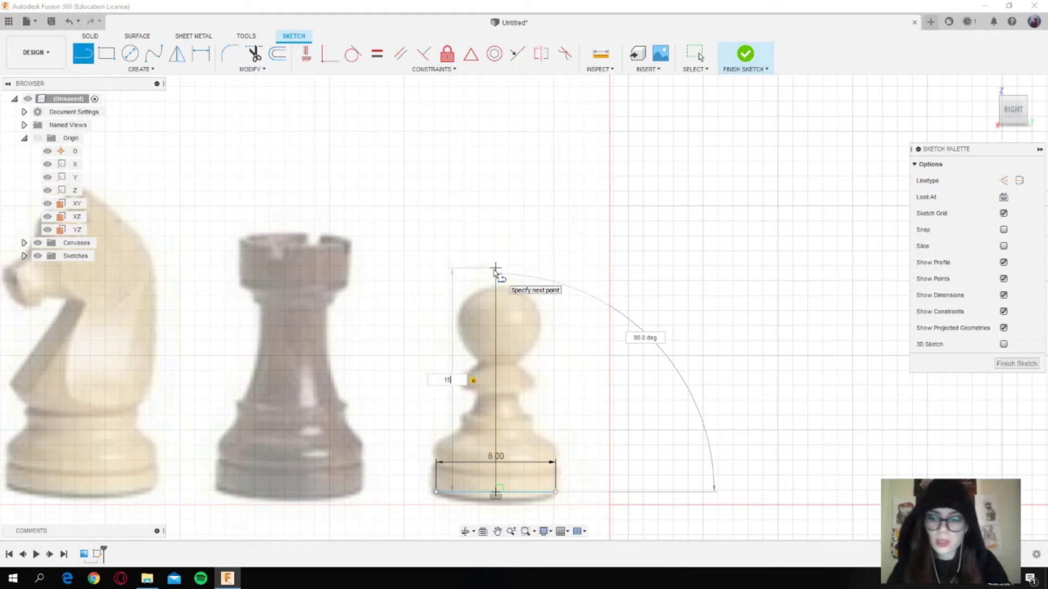
pyautogui.press('Tab')
pyautogui.press('BackSpace')
pyautogui.write('90')
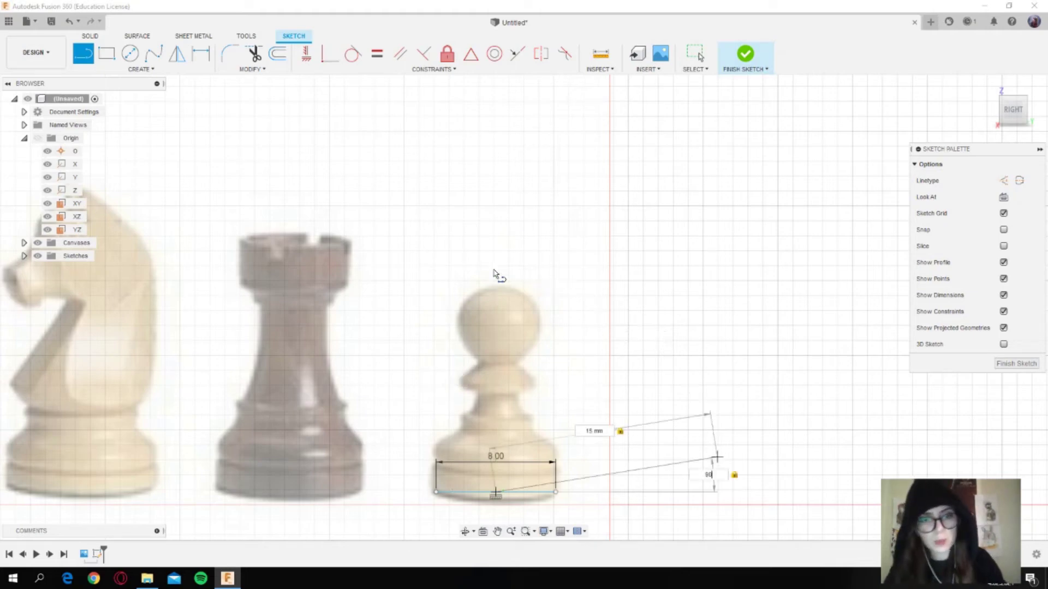
pyautogui.press('Tab')
pyautogui.press('Return')
pyautogui.press('Escape')
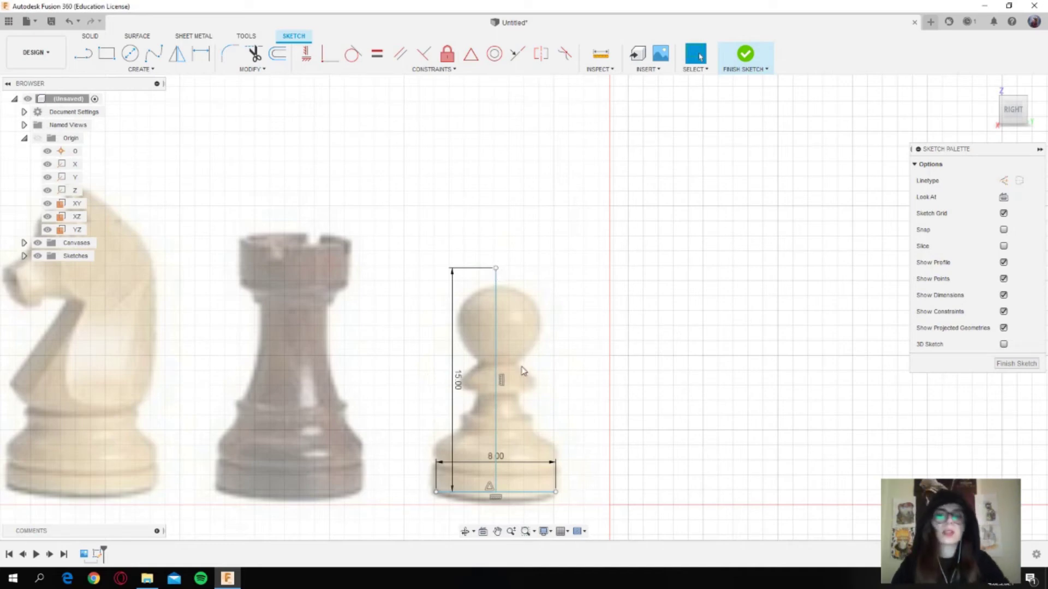
pyautogui.scroll(2, 535, 467)
pyautogui.scroll(2, 545, 437)
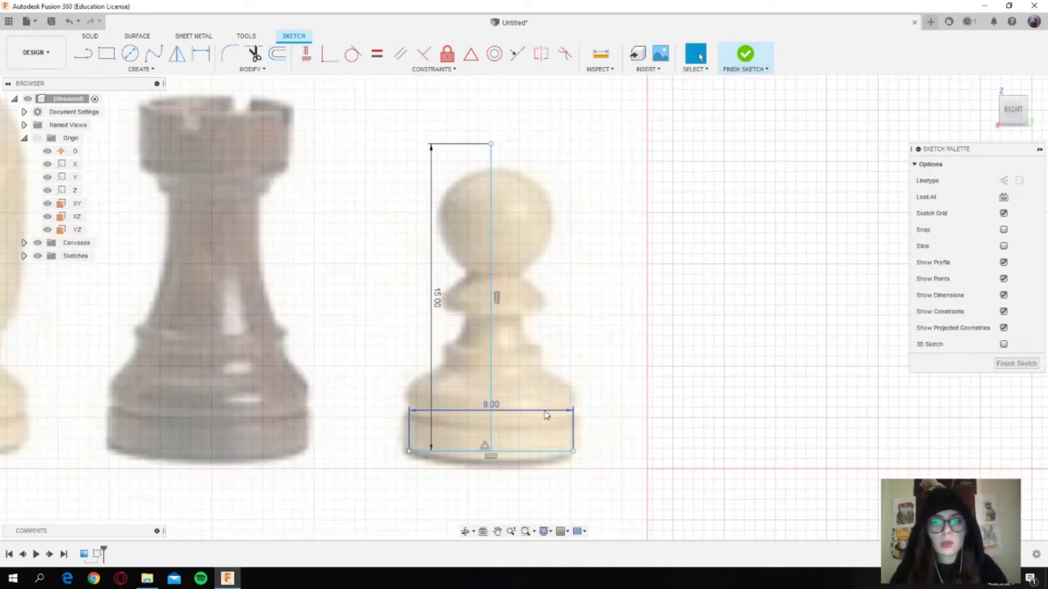
pyautogui.scroll(1, 606, 437)
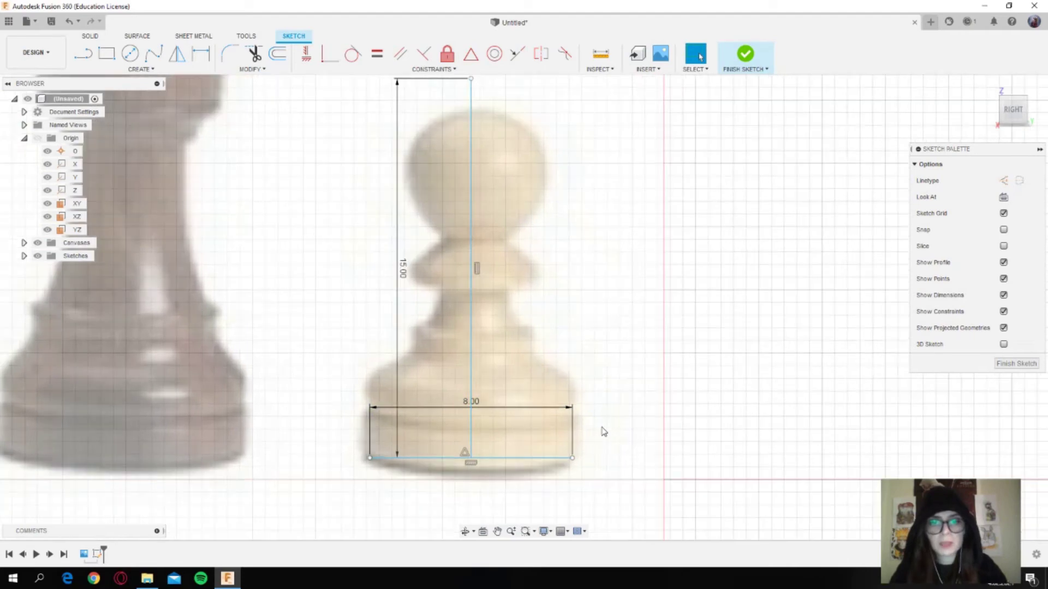
pyautogui.scroll(1, 598, 415)
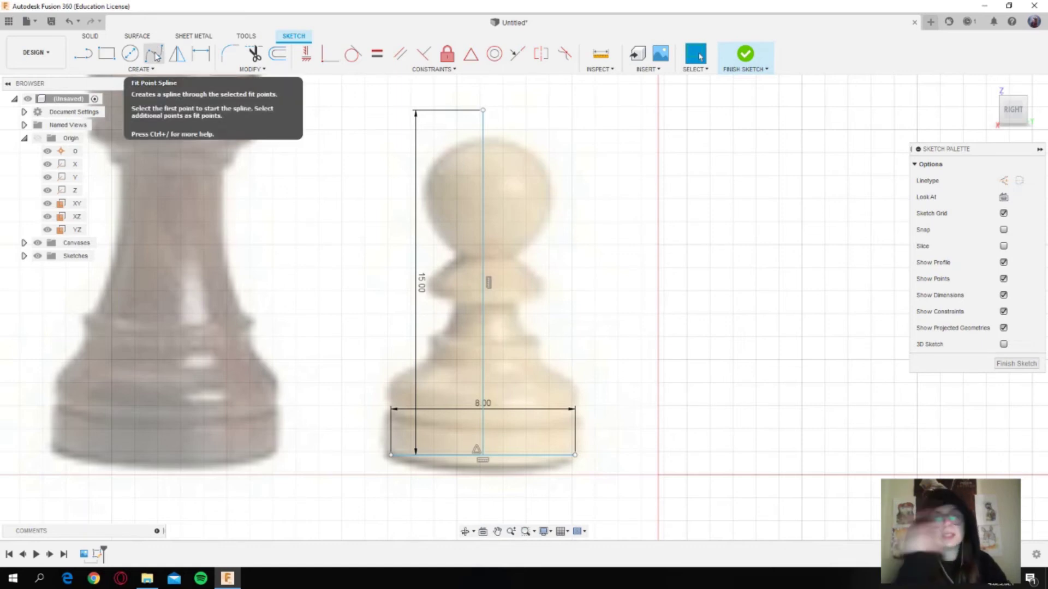
# - Start a fit-point spline at the base's right corner and trace up the base's side
pyautogui.click(155, 55)
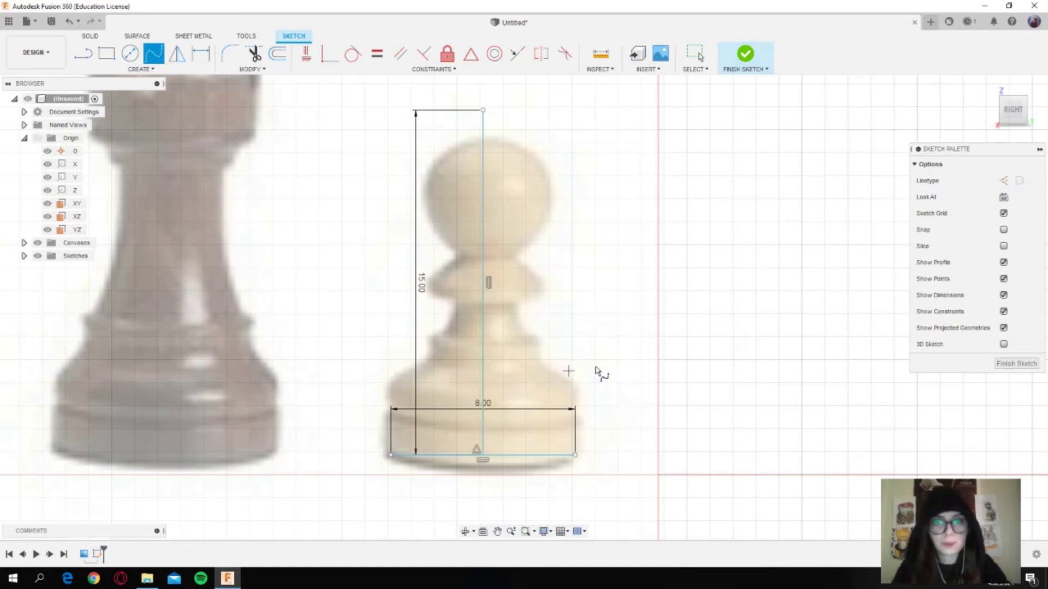
pyautogui.scroll(2, 643, 409)
pyautogui.scroll(3, 613, 423)
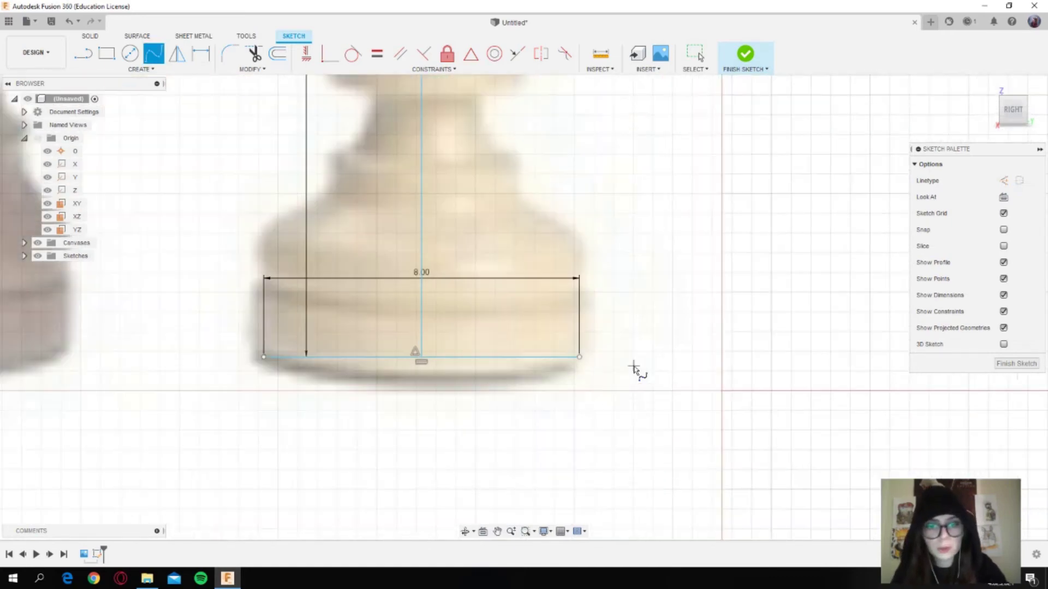
pyautogui.click(579, 356)
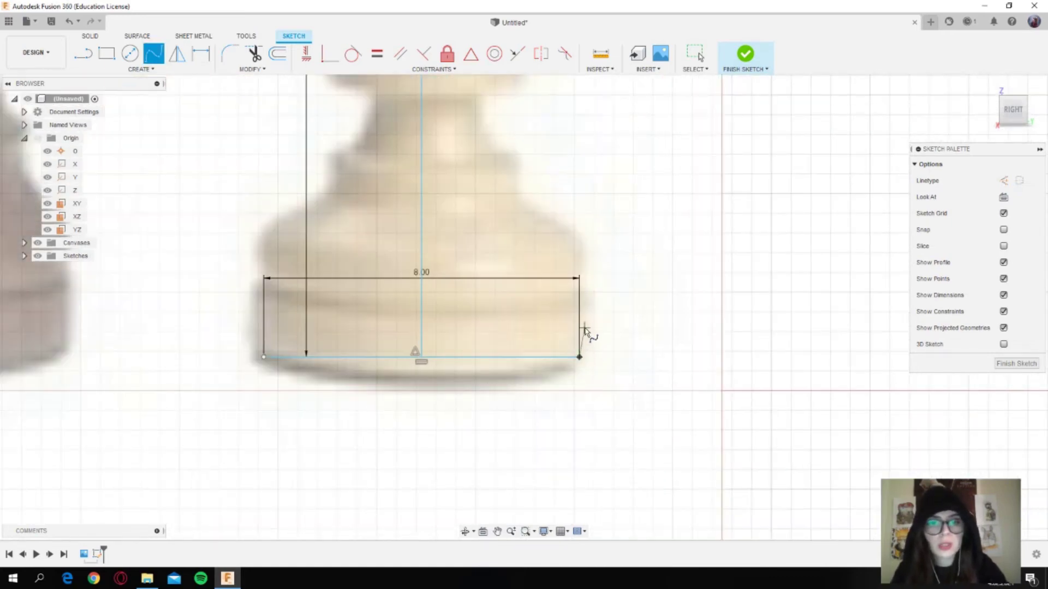
pyautogui.click(585, 328)
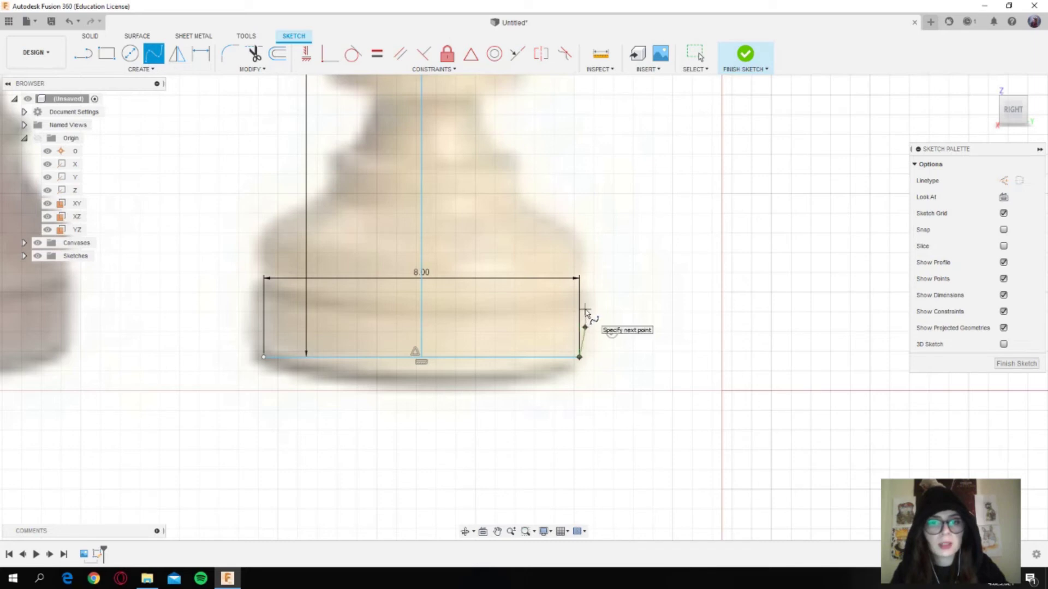
pyautogui.click(585, 310)
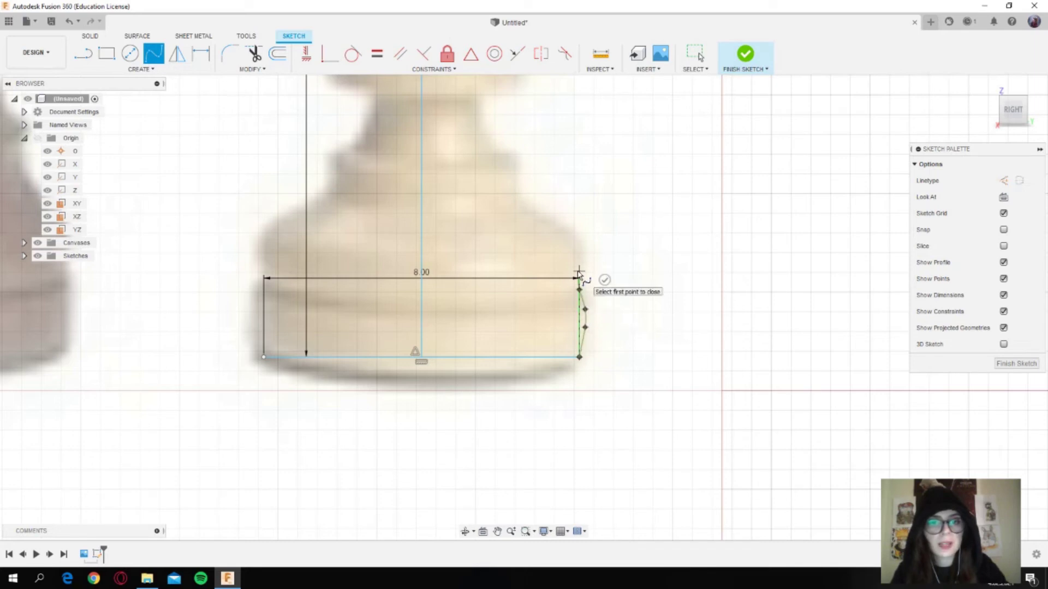
pyautogui.click(580, 289)
pyautogui.click(579, 271)
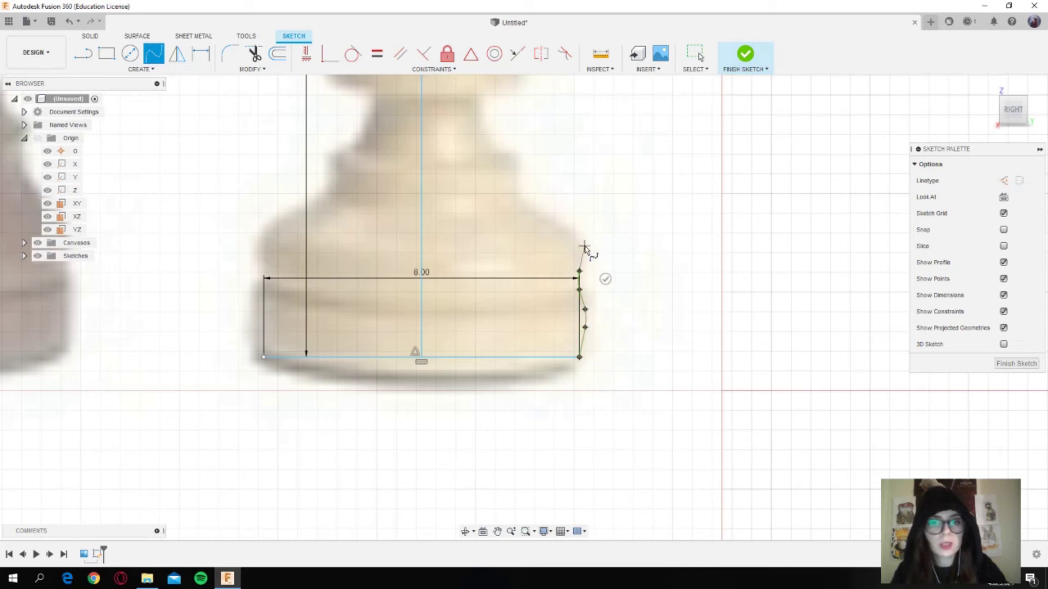
pyautogui.click(585, 245)
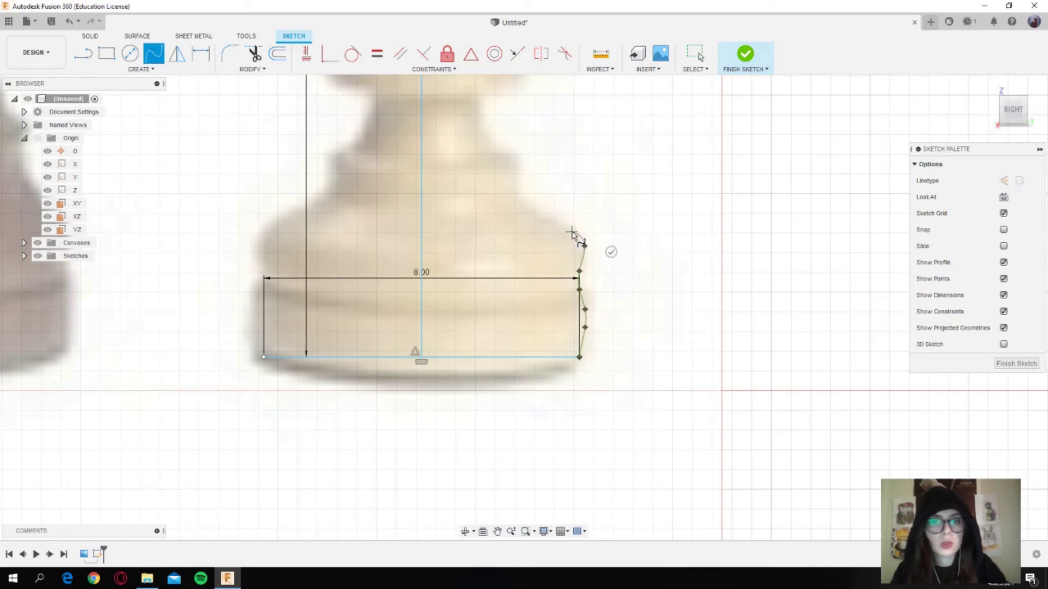
# - Continue the spline inward through the pawn's waist to the lower collar
pyautogui.click(572, 233)
pyautogui.click(517, 198)
pyautogui.moveTo(509, 191); pyautogui.dragTo(534, 276, button='middle')
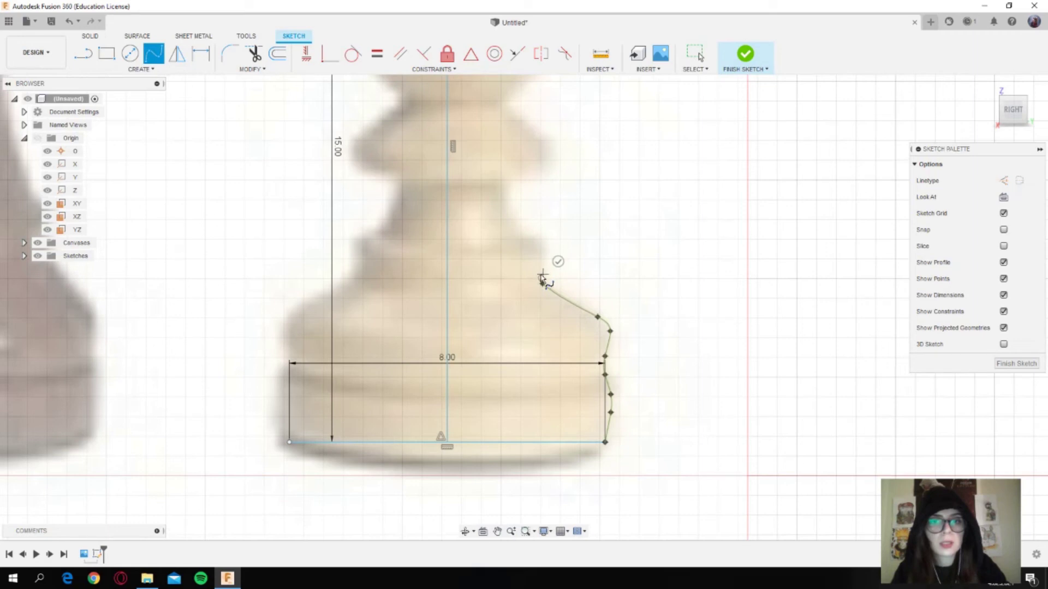
pyautogui.click(542, 272)
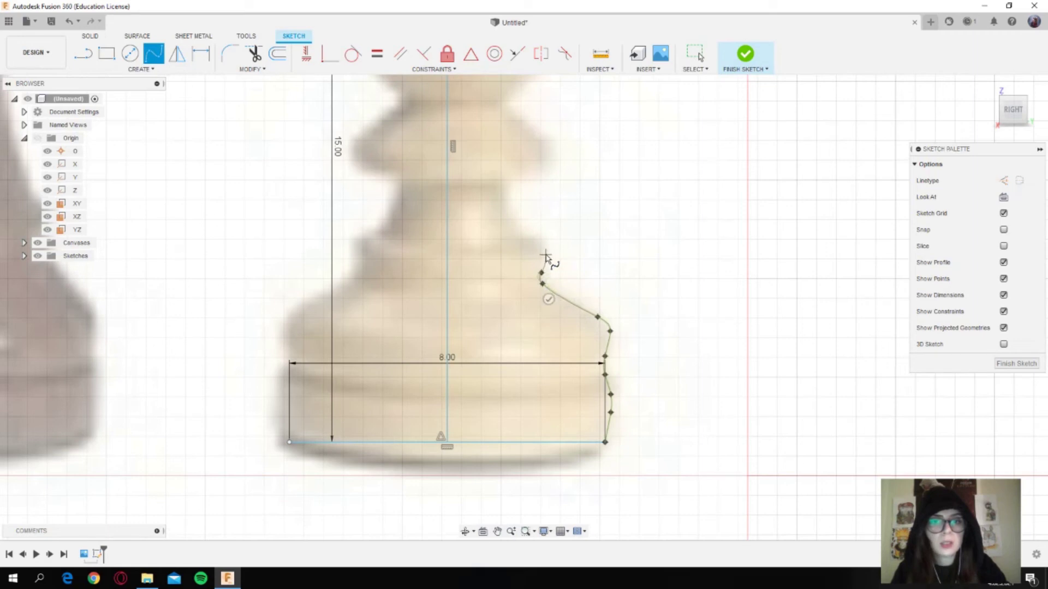
pyautogui.click(546, 255)
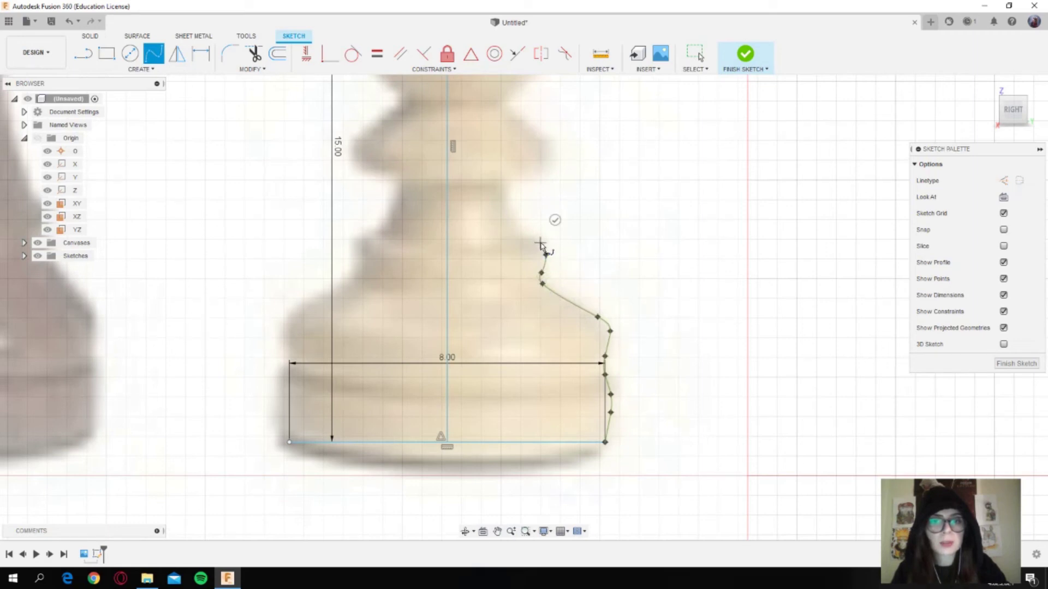
pyautogui.click(541, 244)
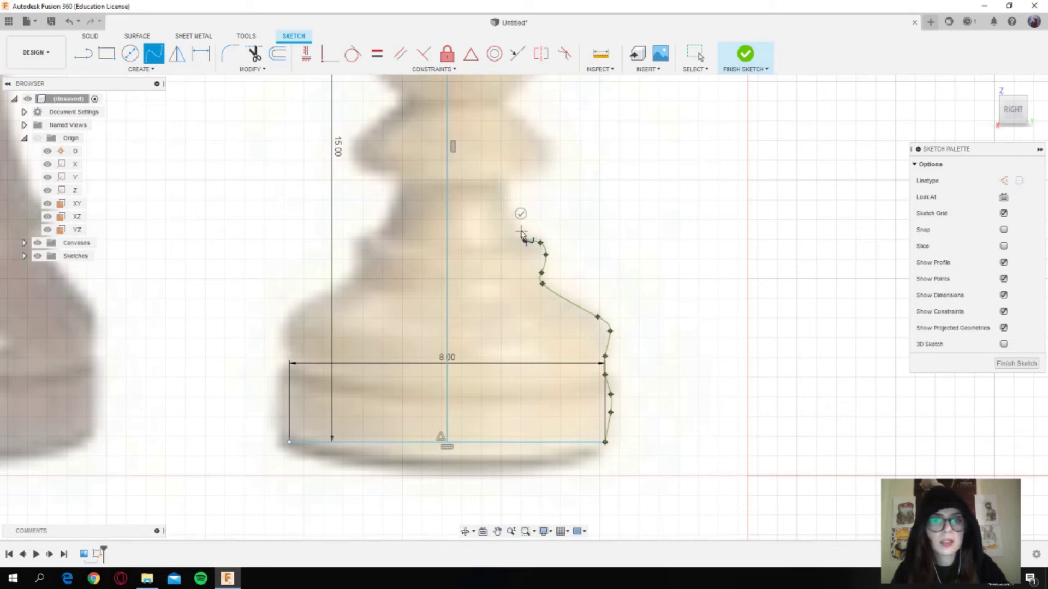
pyautogui.moveTo(514, 231); pyautogui.dragTo(523, 295, button='middle')
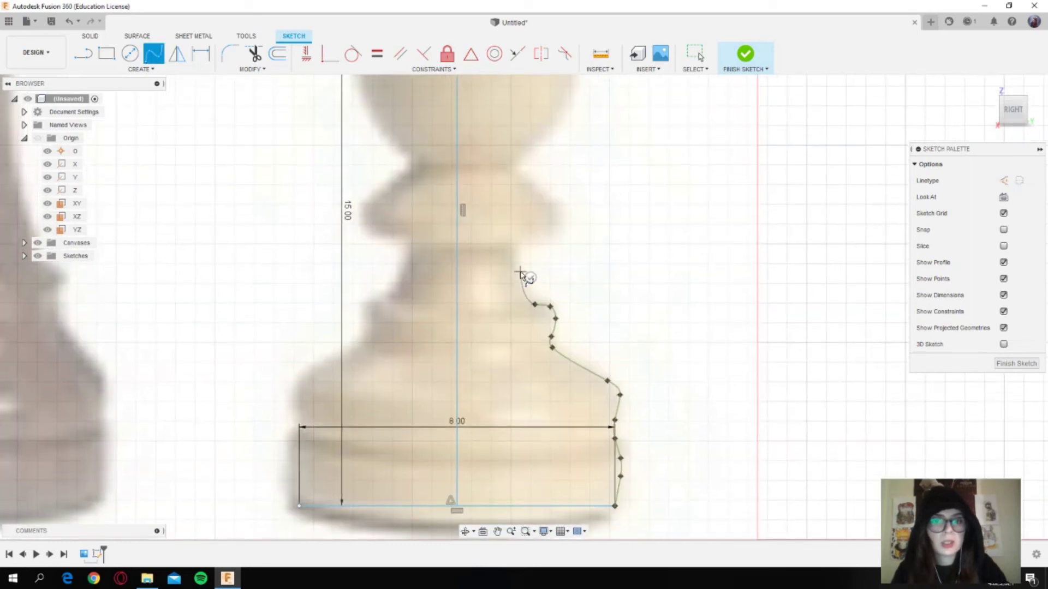
# - Extend the spline along the lower and upper collars to the narrow neck
pyautogui.click(519, 271)
pyautogui.click(515, 247)
pyautogui.moveTo(536, 242); pyautogui.dragTo(519, 285, button='middle')
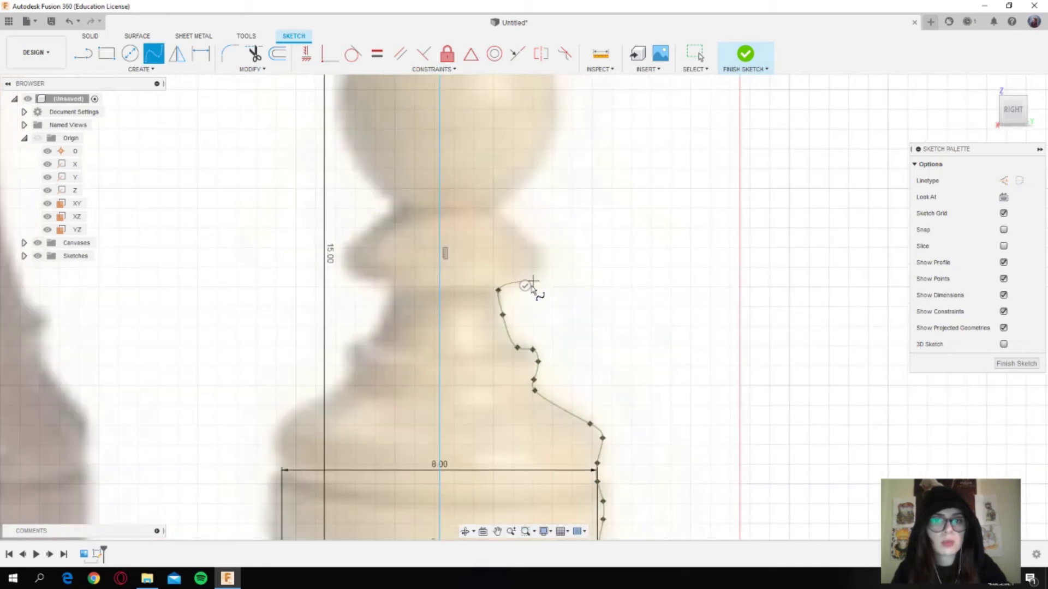
pyautogui.scroll(4, 535, 286)
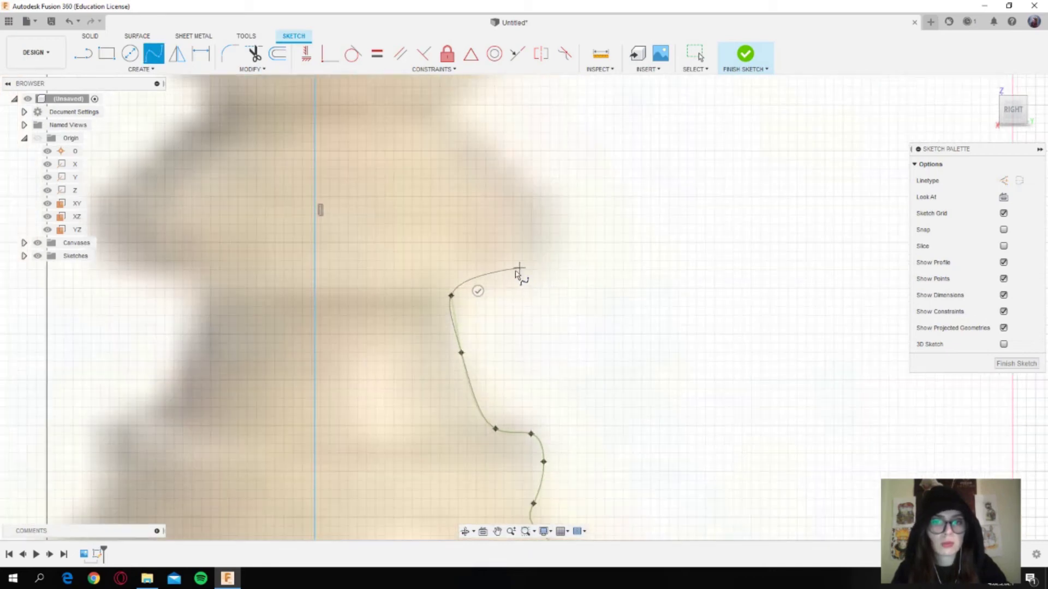
pyautogui.click(511, 273)
pyautogui.click(542, 220)
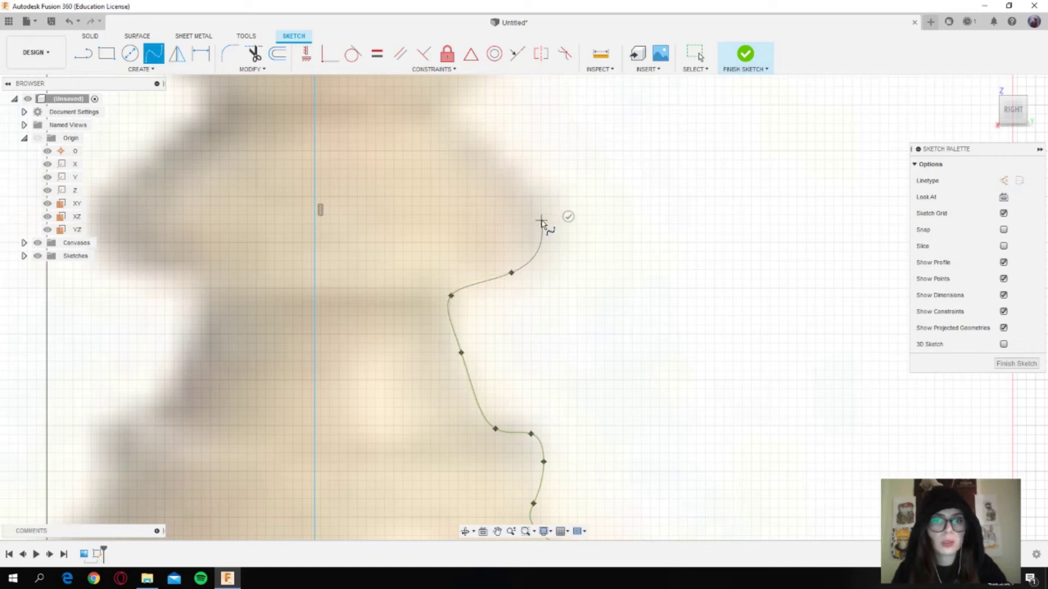
pyautogui.moveTo(533, 204); pyautogui.dragTo(567, 338, button='middle')
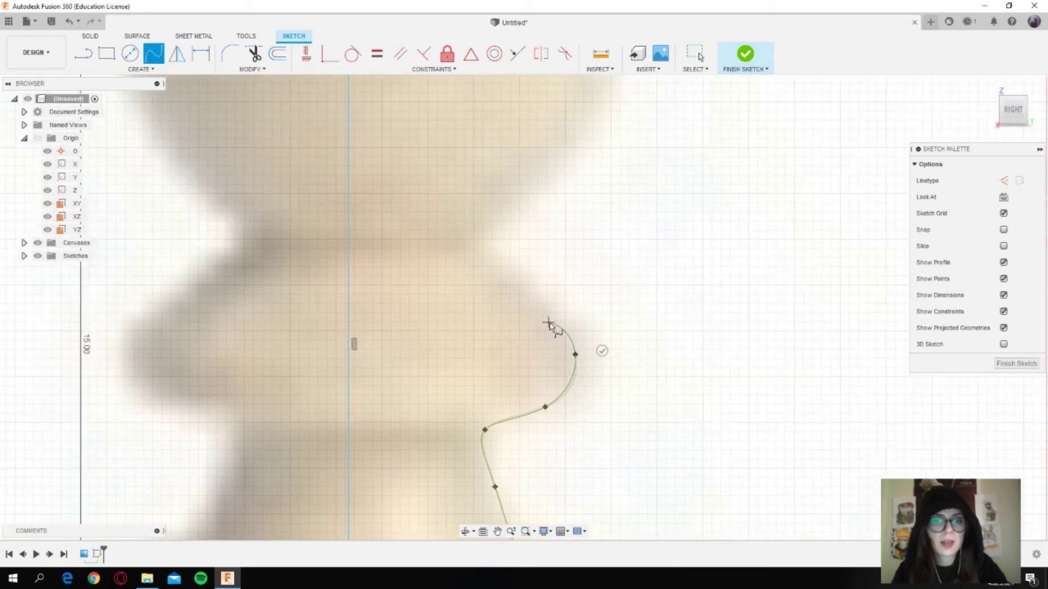
pyautogui.click(560, 328)
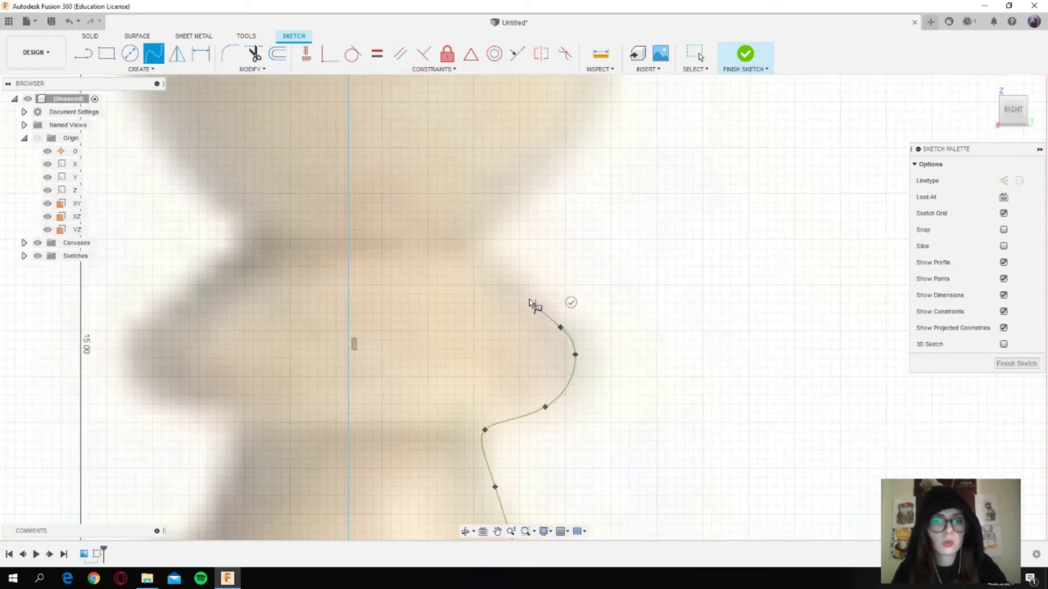
pyautogui.click(469, 250)
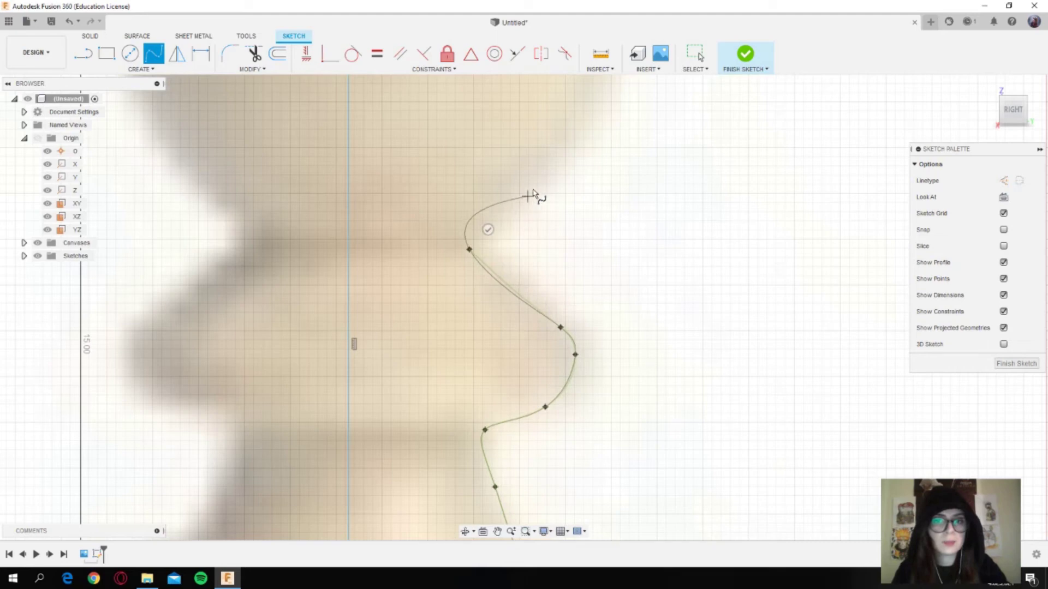
pyautogui.click(477, 238)
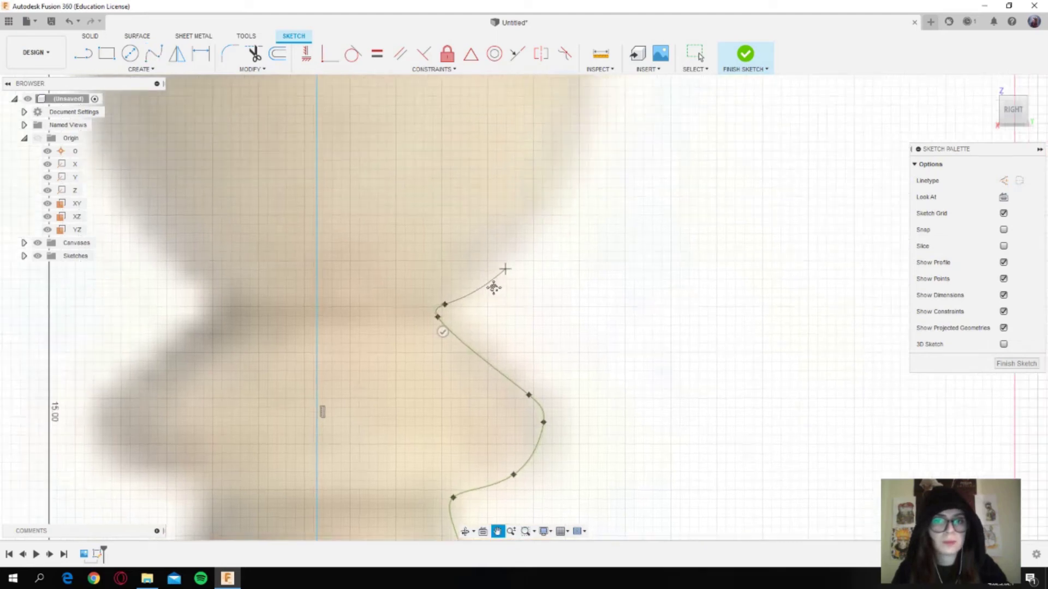
# - Trace around the ball head, end on the centre axis, and finish the spline
pyautogui.moveTo(540, 206)
pyautogui.mouseDown(button='middle')
pyautogui.moveTo(470, 325)
pyautogui.moveTo(530, 272)
pyautogui.moveTo(538, 299)
pyautogui.mouseUp(button='middle')
pyautogui.scroll(-3, 540, 303)
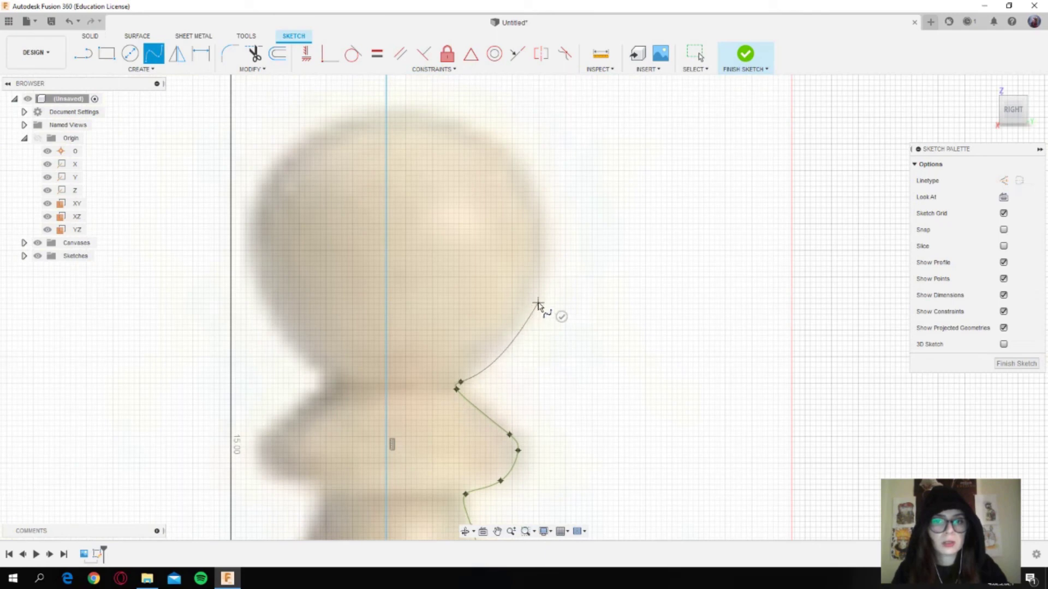
pyautogui.click(538, 304)
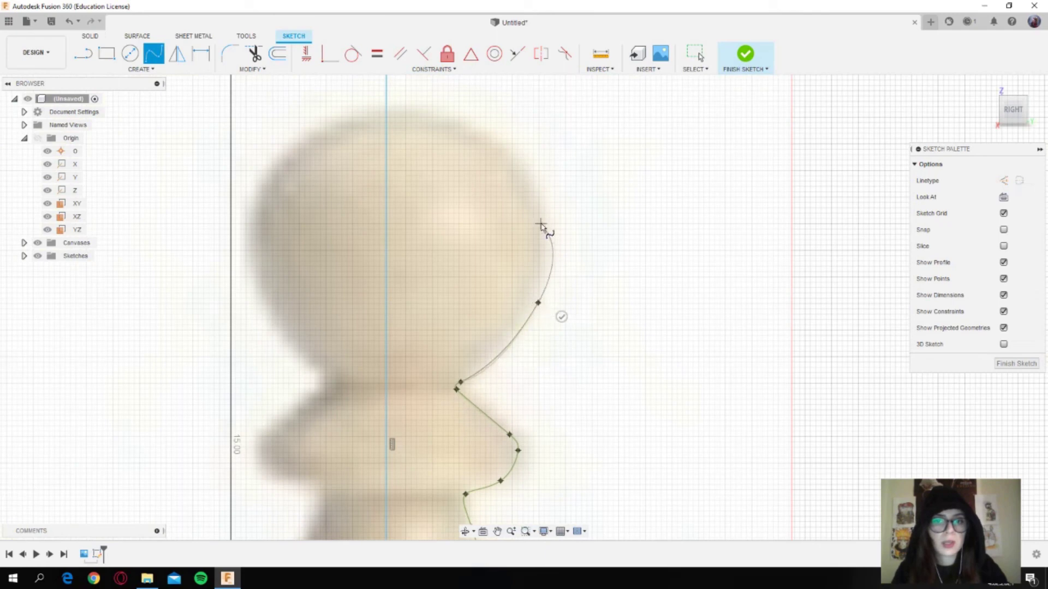
pyautogui.click(523, 176)
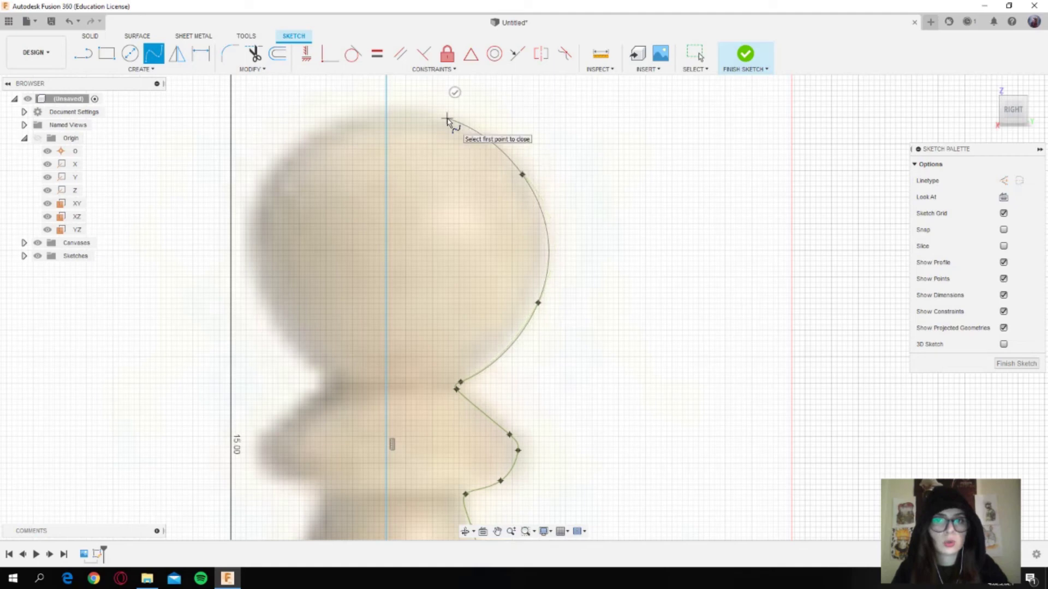
pyautogui.click(447, 119)
pyautogui.click(387, 111)
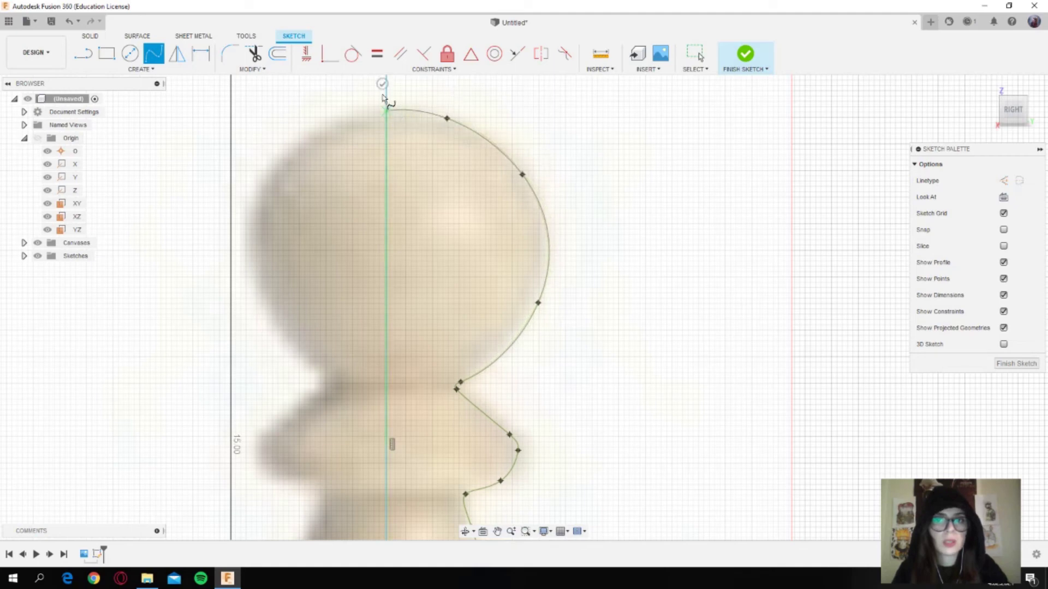
pyautogui.press('Return')
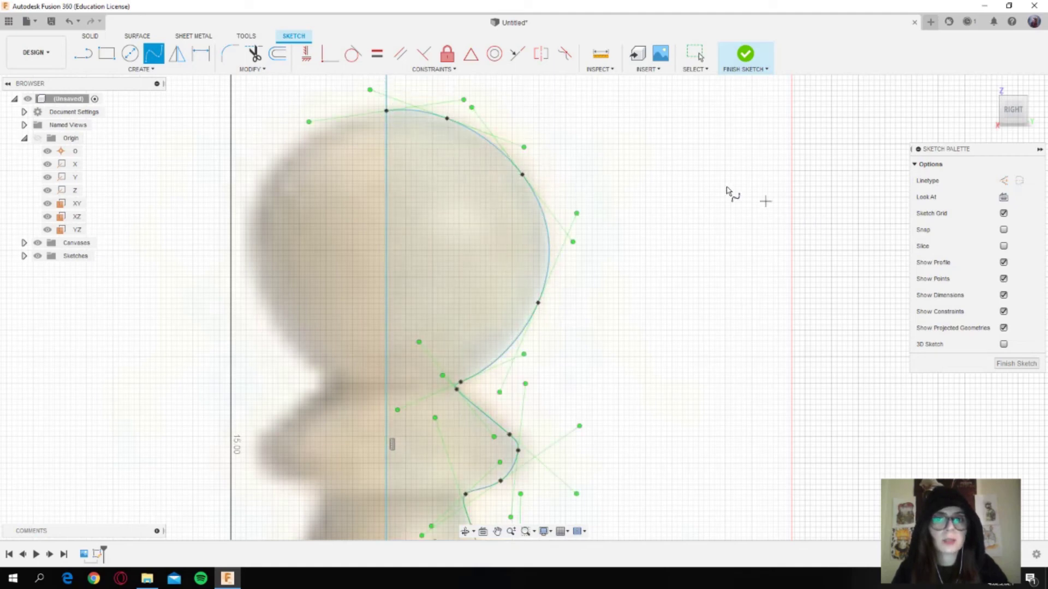
pyautogui.rightClick(628, 150)
pyautogui.click(667, 148)
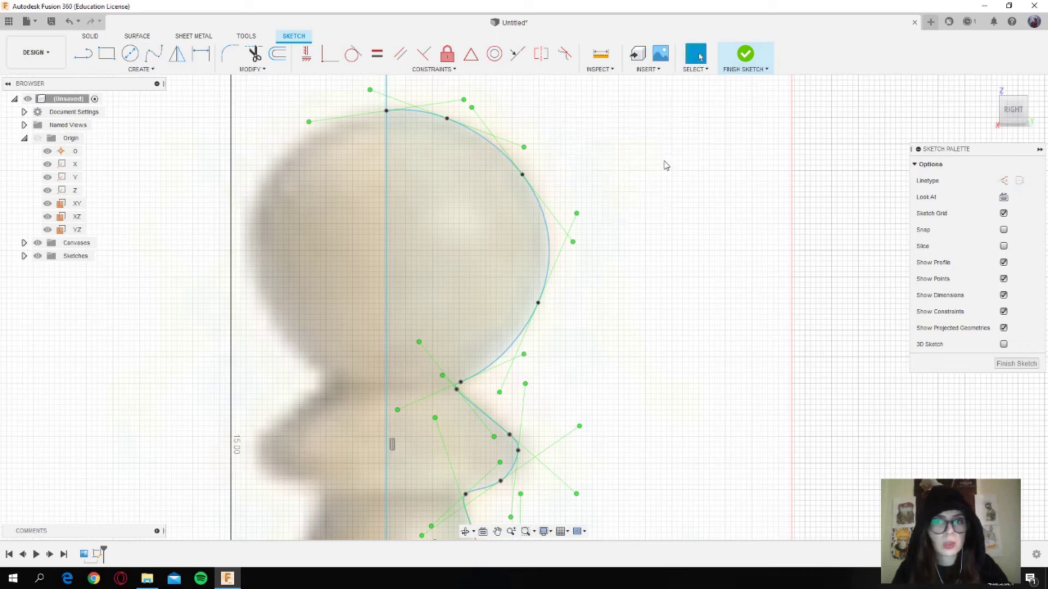
pyautogui.click(540, 303)
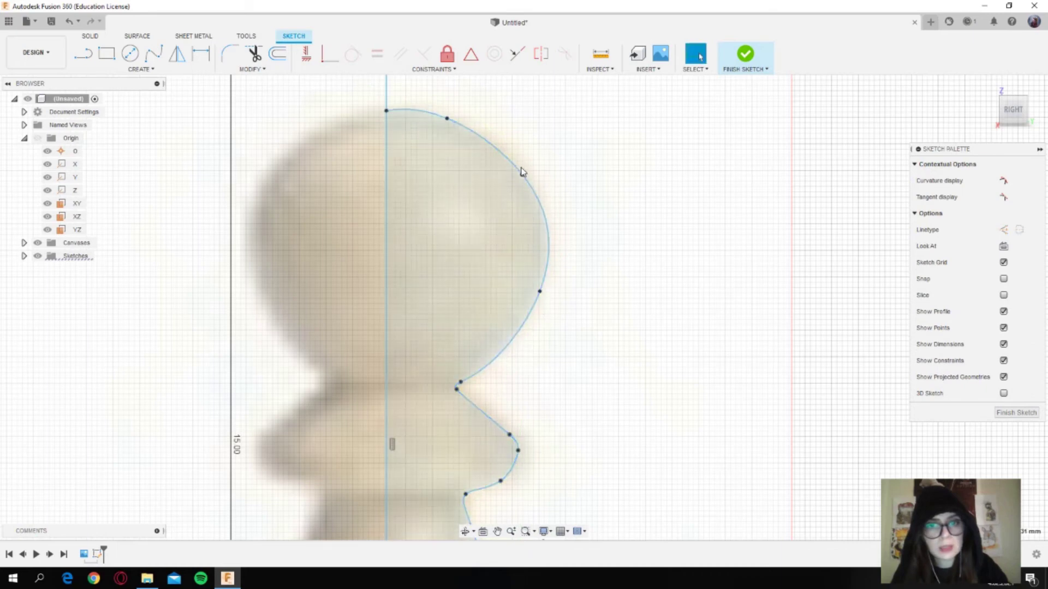
# - Trial a 5° Move/Copy tilt on a head fit point, revert it, cancel, and reselect the spline
pyautogui.press('Escape')
pyautogui.click(521, 166)
pyautogui.press('m')
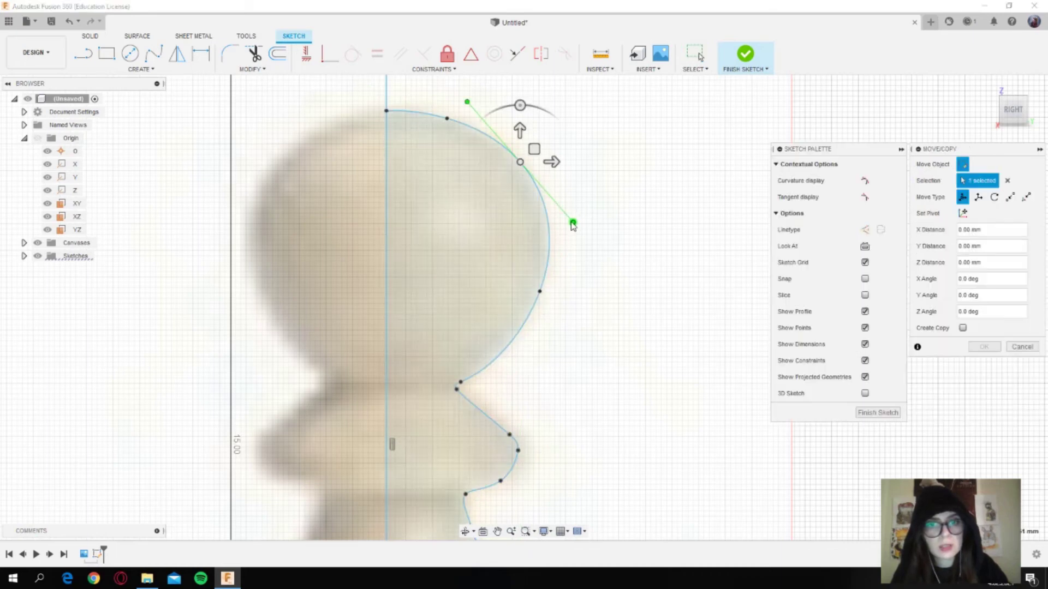
pyautogui.click(572, 223)
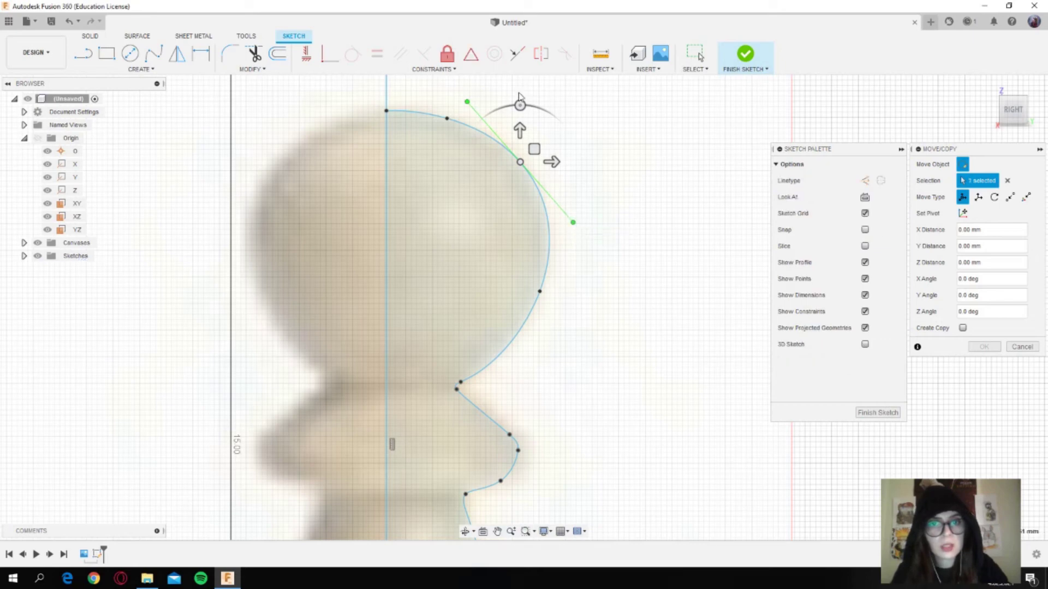
pyautogui.moveTo(520, 105); pyautogui.dragTo(525, 105)
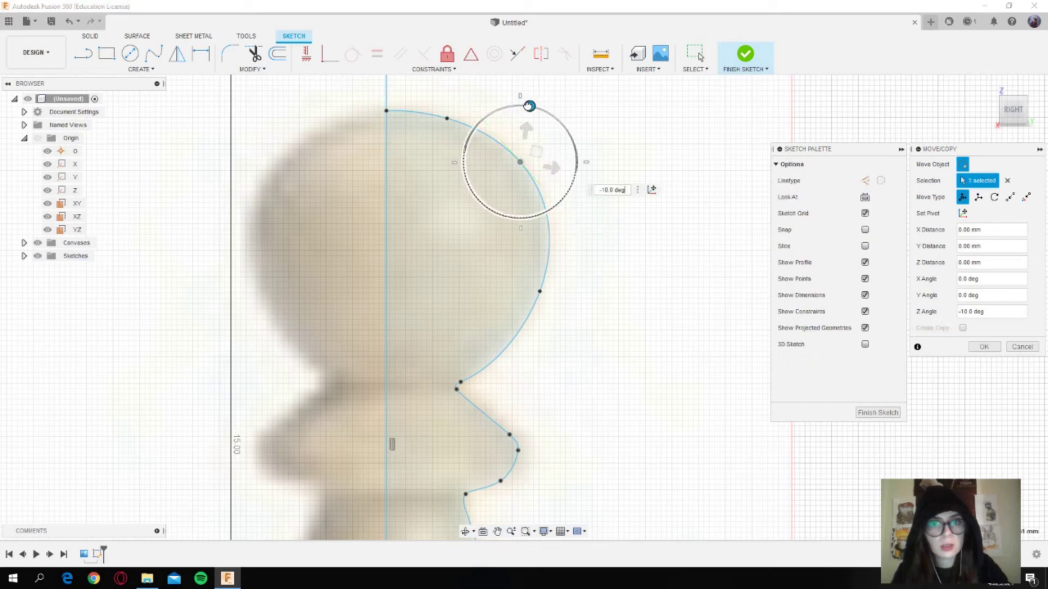
pyautogui.click(523, 173)
pyautogui.click(1022, 347)
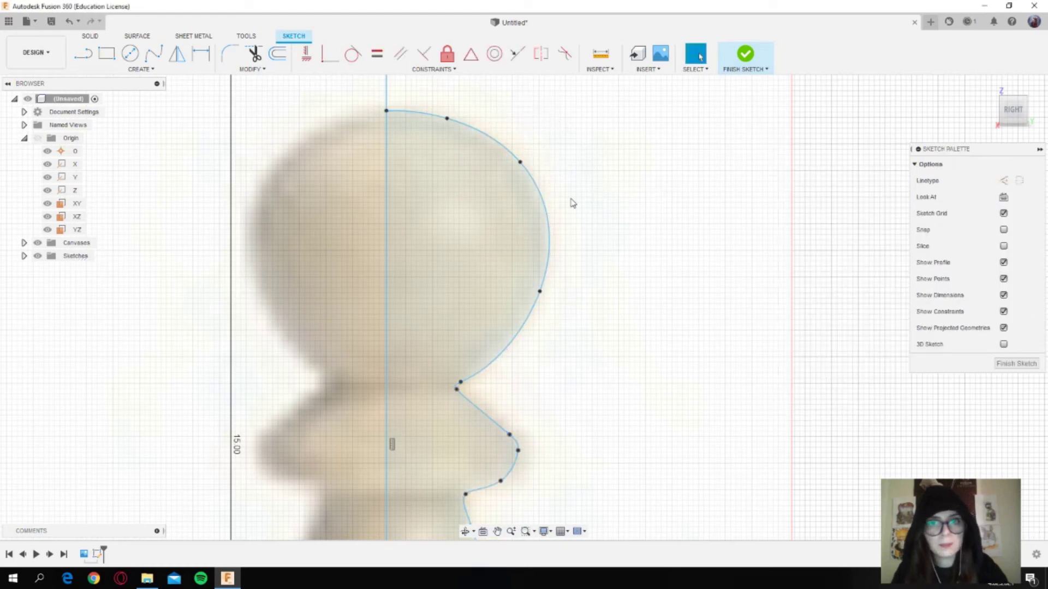
pyautogui.click(528, 179)
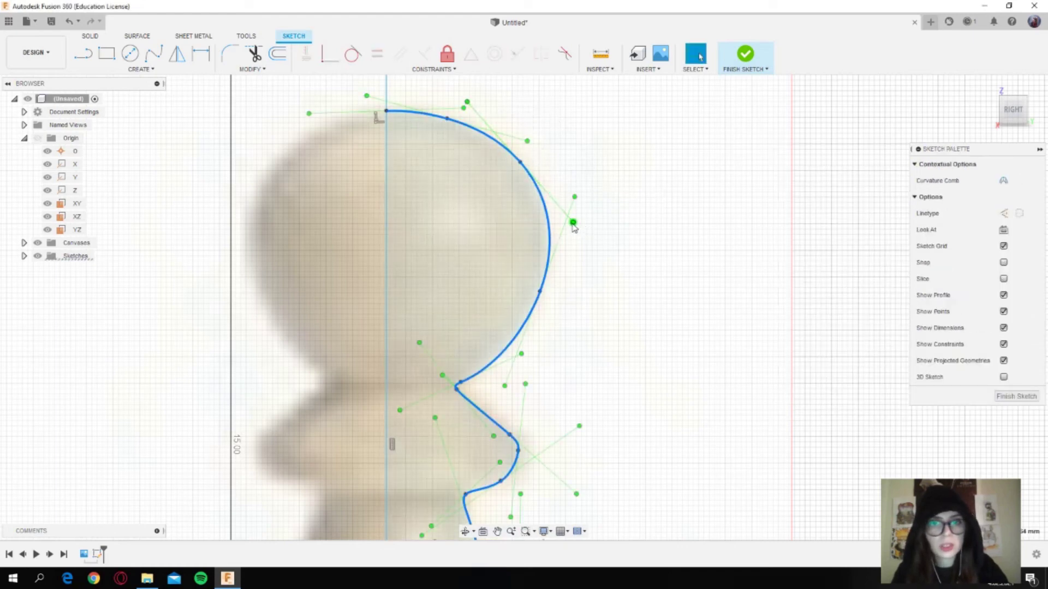
# - Drag the head's tangent handle to reshape the curve and lower the spline's top endpoint slightly
pyautogui.moveTo(573, 223); pyautogui.dragTo(569, 233)
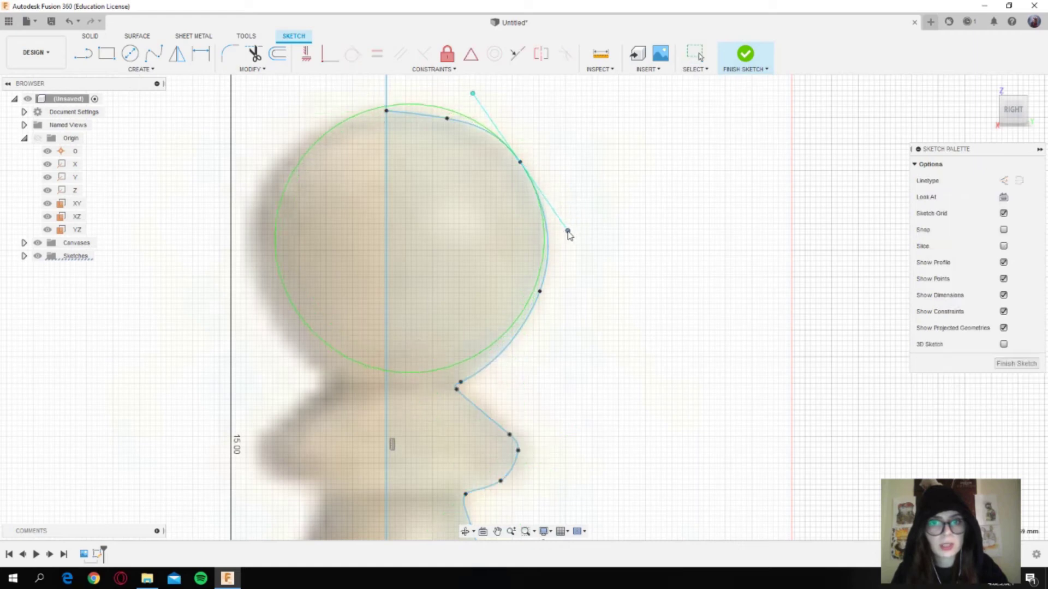
pyautogui.click(386, 113)
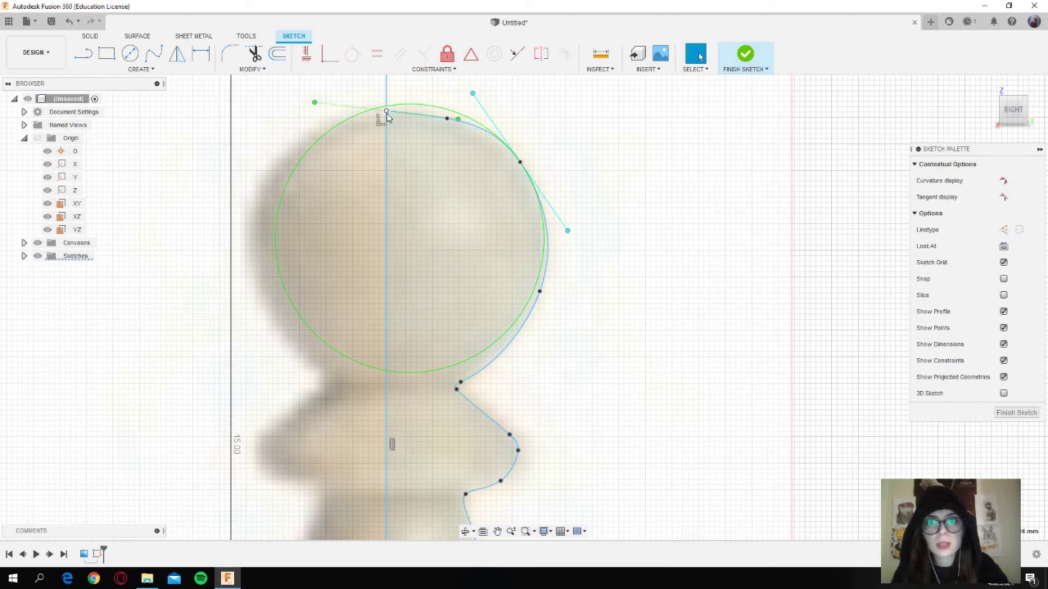
pyautogui.moveTo(387, 110); pyautogui.dragTo(387, 114)
# - Reselect the pawn spline and raise its top endpoint back onto the centre line
pyautogui.click(422, 120)
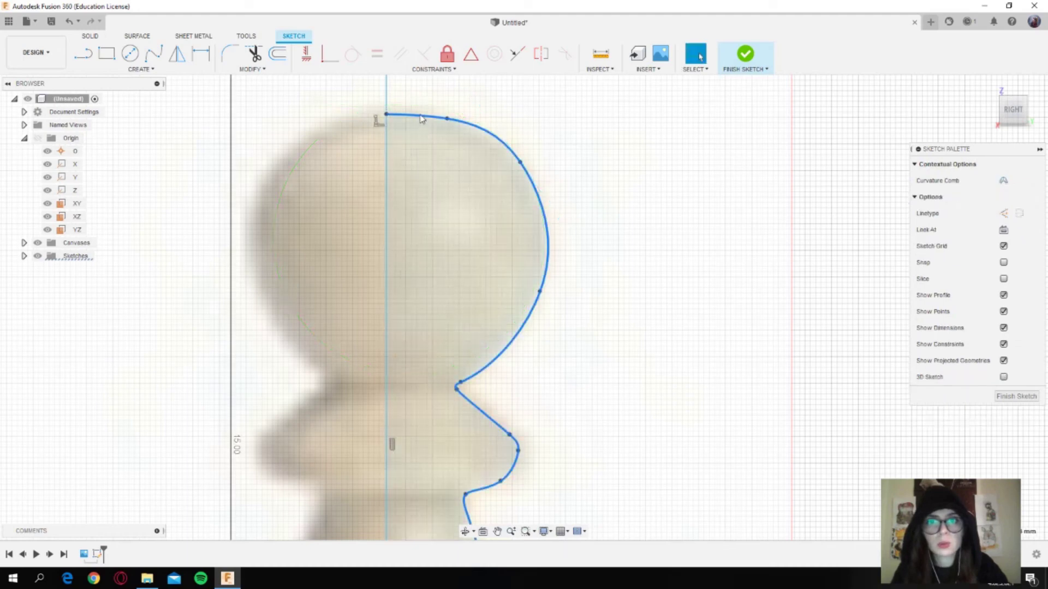
pyautogui.press('Escape')
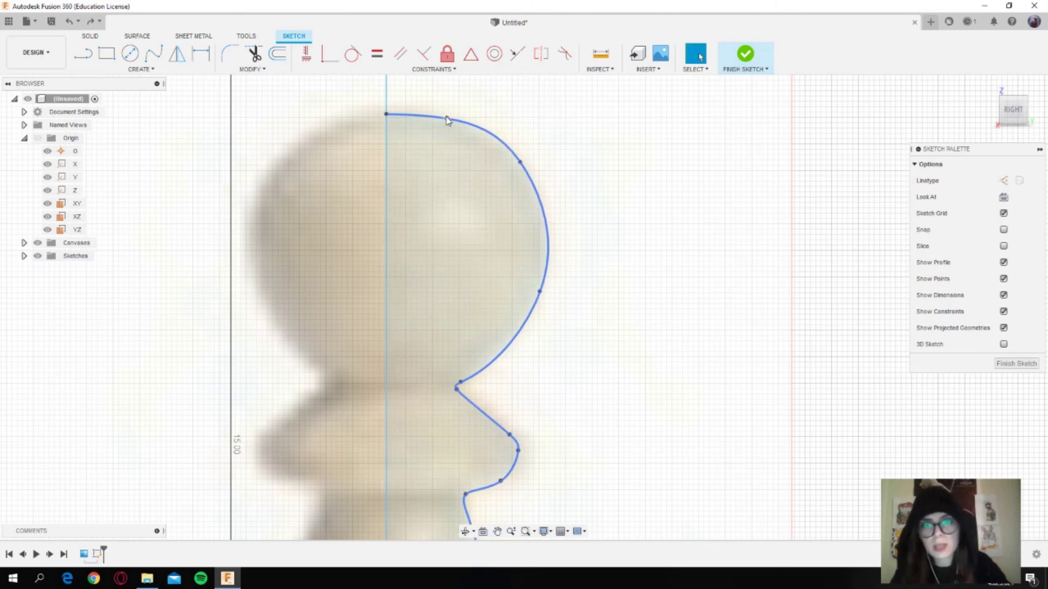
pyautogui.click(447, 119)
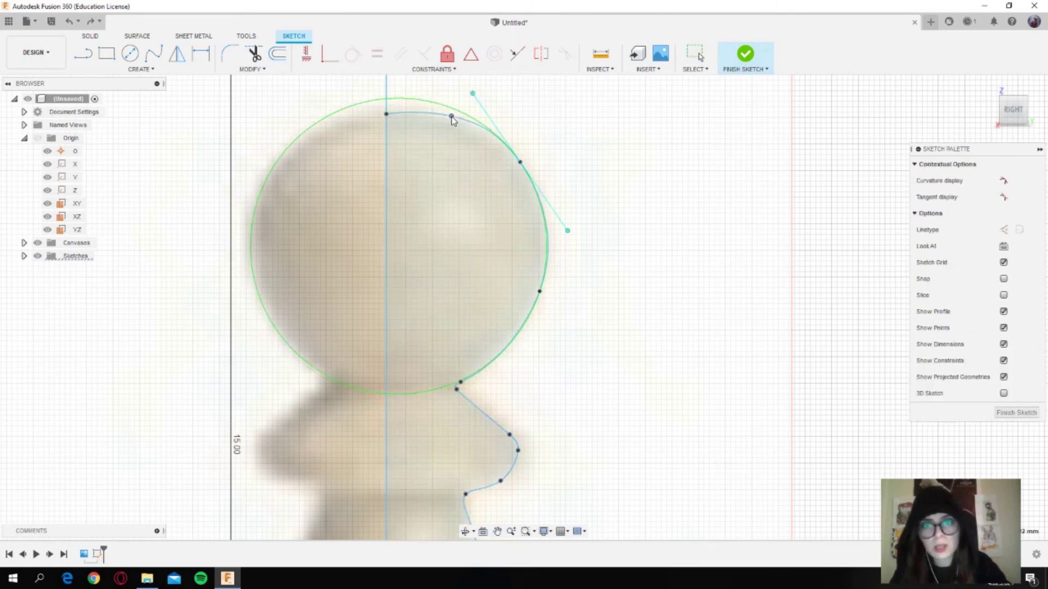
pyautogui.moveTo(386, 115); pyautogui.dragTo(387, 111)
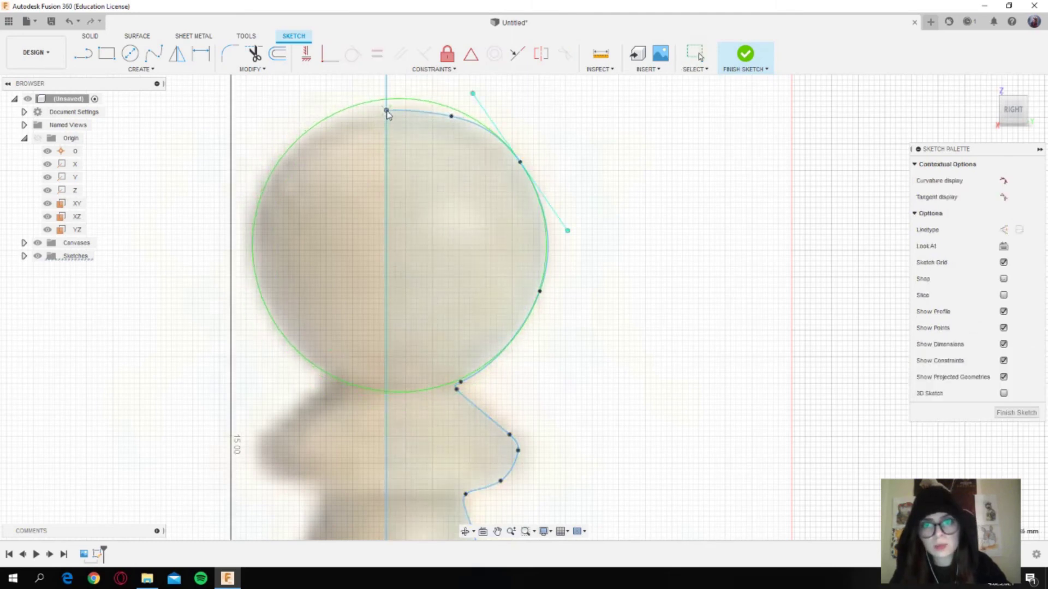
pyautogui.scroll(2, 640, 178)
pyautogui.scroll(2, 633, 182)
pyautogui.scroll(-6, 633, 182)
# - Reframe the view, select the connected pawn outline to check it, and finish the sketch
pyautogui.moveTo(672, 236); pyautogui.dragTo(664, 228, button='middle')
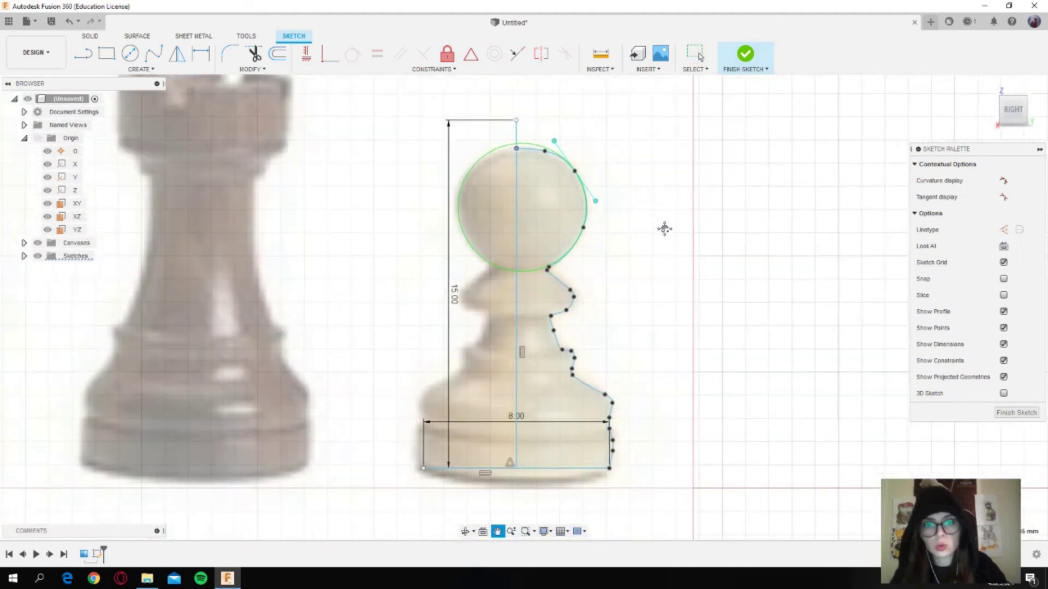
pyautogui.moveTo(666, 267); pyautogui.dragTo(672, 208)
pyautogui.press('Escape')
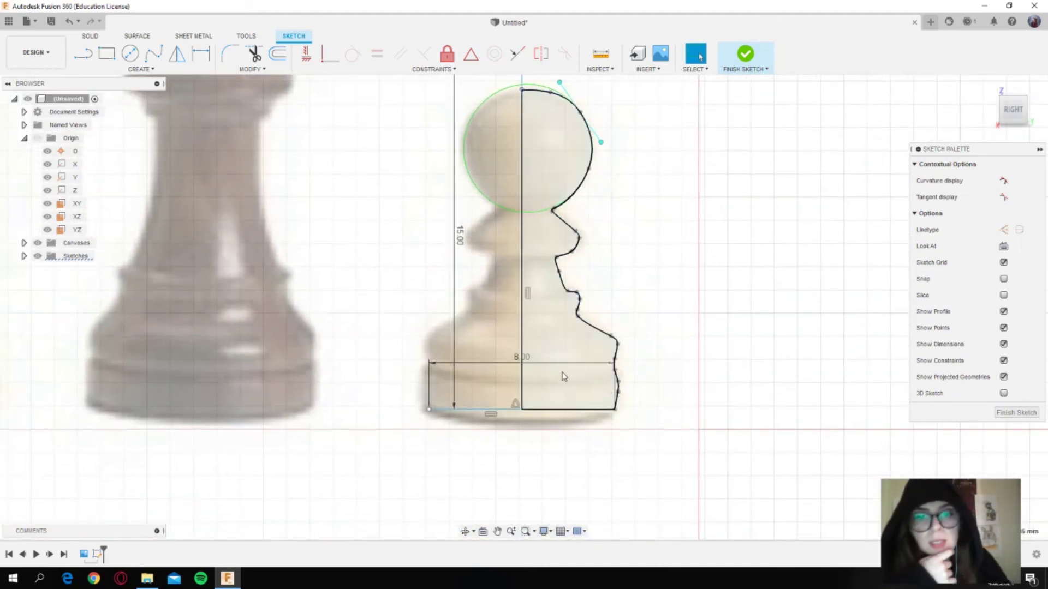
pyautogui.doubleClick(549, 93)
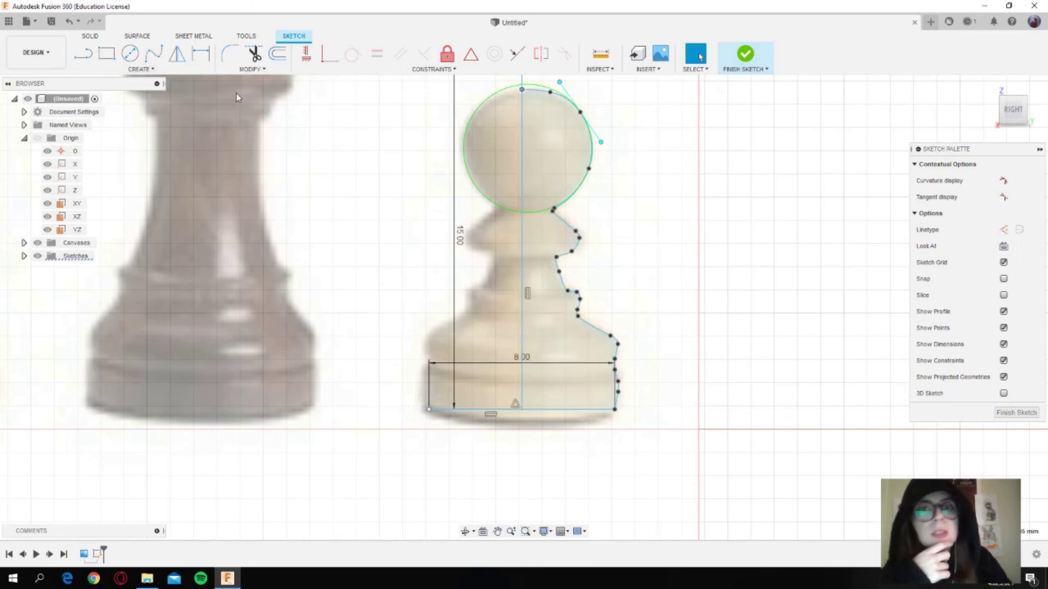
pyautogui.moveTo(650, 187); pyautogui.dragTo(655, 229, button='middle')
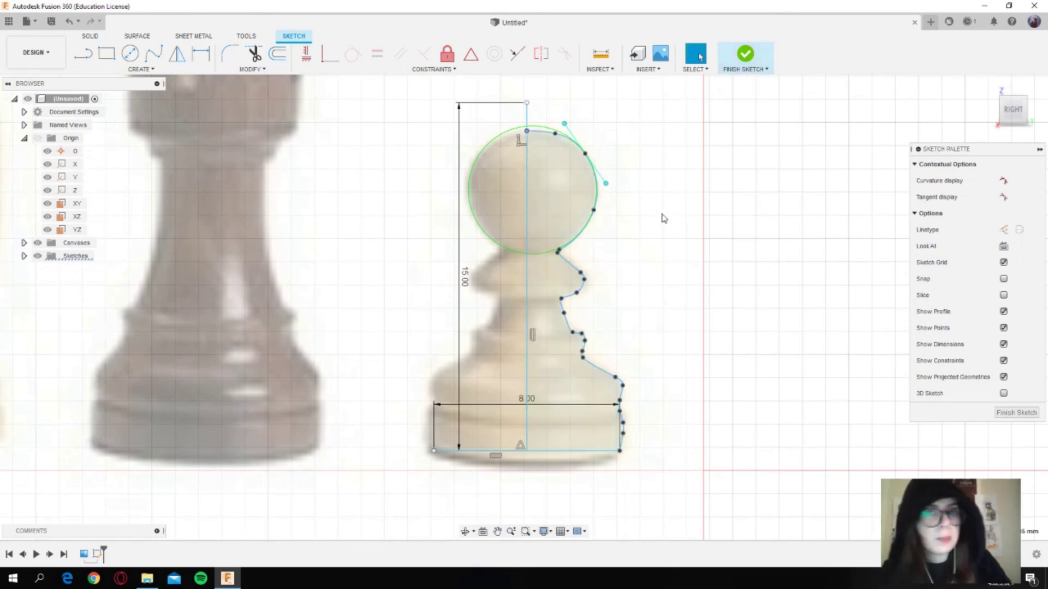
pyautogui.click(745, 55)
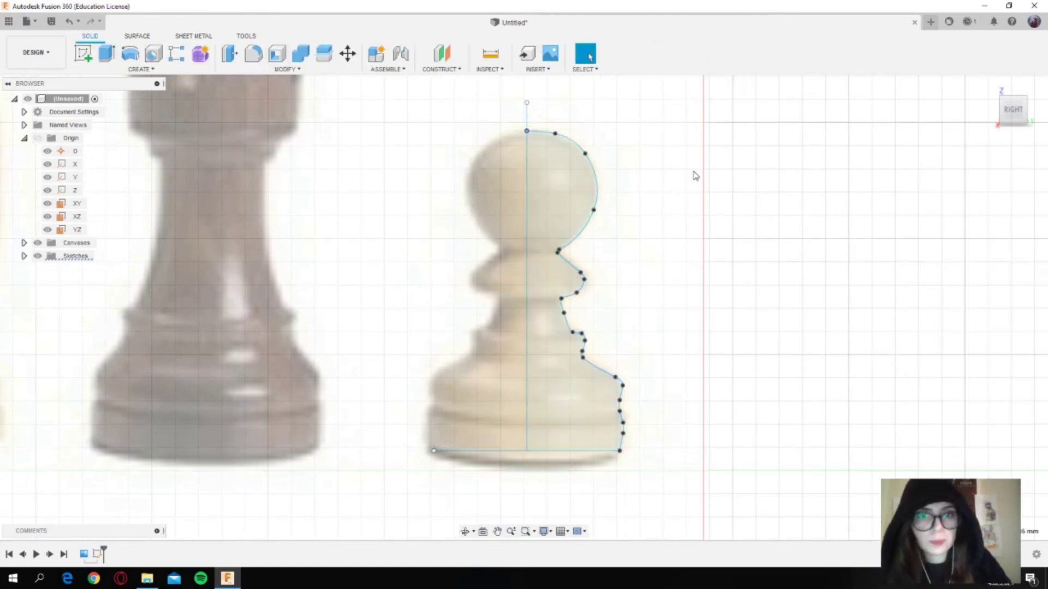
# - Orbit to inspect the pawn profile in 3D, then return to the flat side view
pyautogui.moveTo(749, 199)
pyautogui.keyDown('shift'); pyautogui.mouseDown(button='middle')
pyautogui.moveTo(736, 244)
pyautogui.moveTo(740, 224)
pyautogui.moveTo(665, 320)
pyautogui.mouseUp(button='middle'); pyautogui.keyUp('shift')
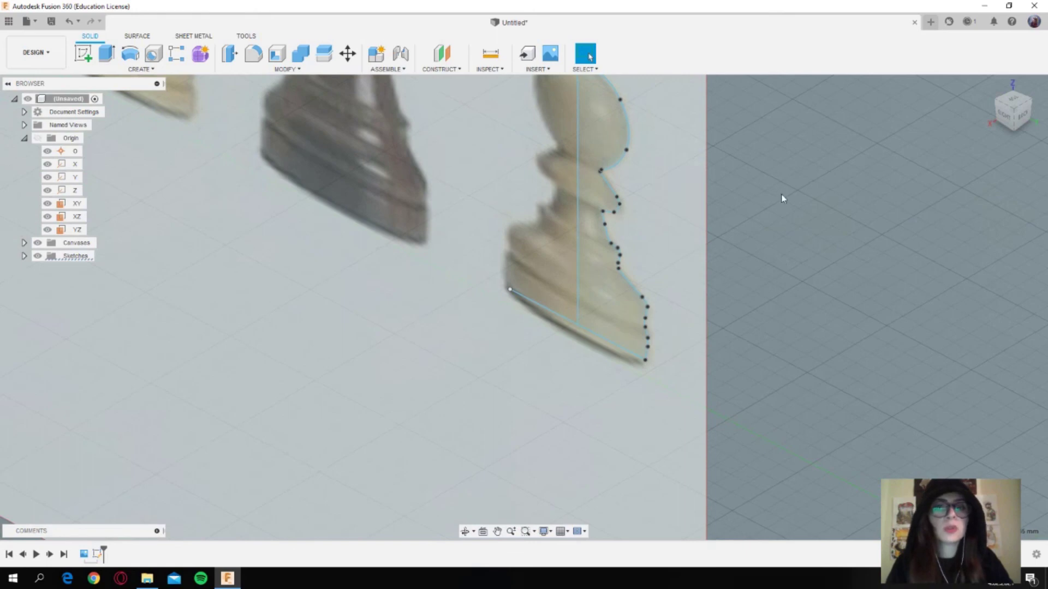
pyautogui.moveTo(743, 239)
pyautogui.keyDown('shift'); pyautogui.mouseDown(button='middle')
pyautogui.moveTo(765, 230)
pyautogui.moveTo(669, 222)
pyautogui.mouseUp(button='middle'); pyautogui.keyUp('shift')
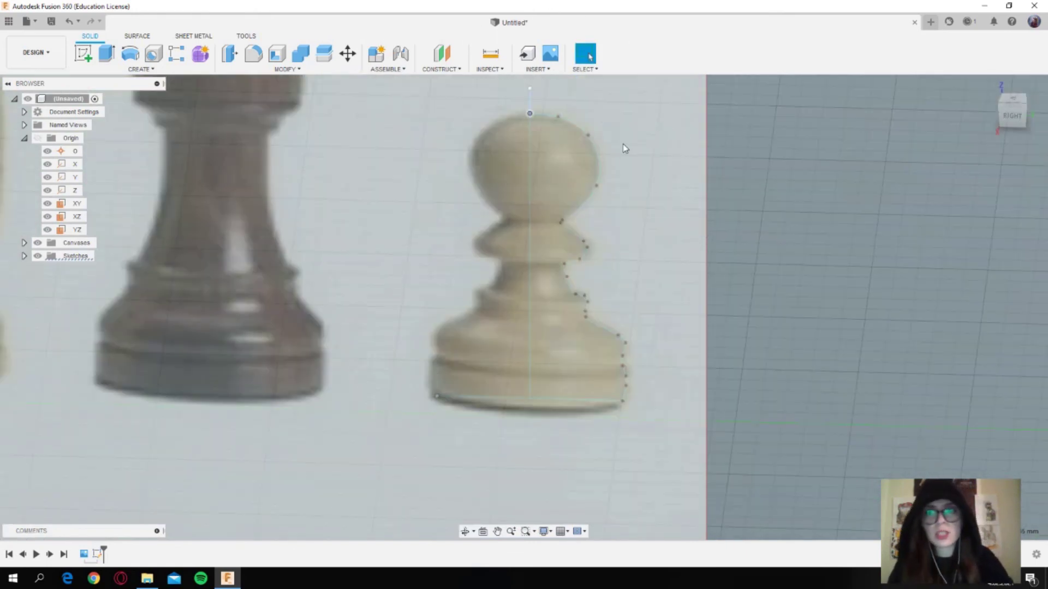
# - Revolve the pawn half-profile a full 360° about the vertical centre line axis
pyautogui.click(128, 70)
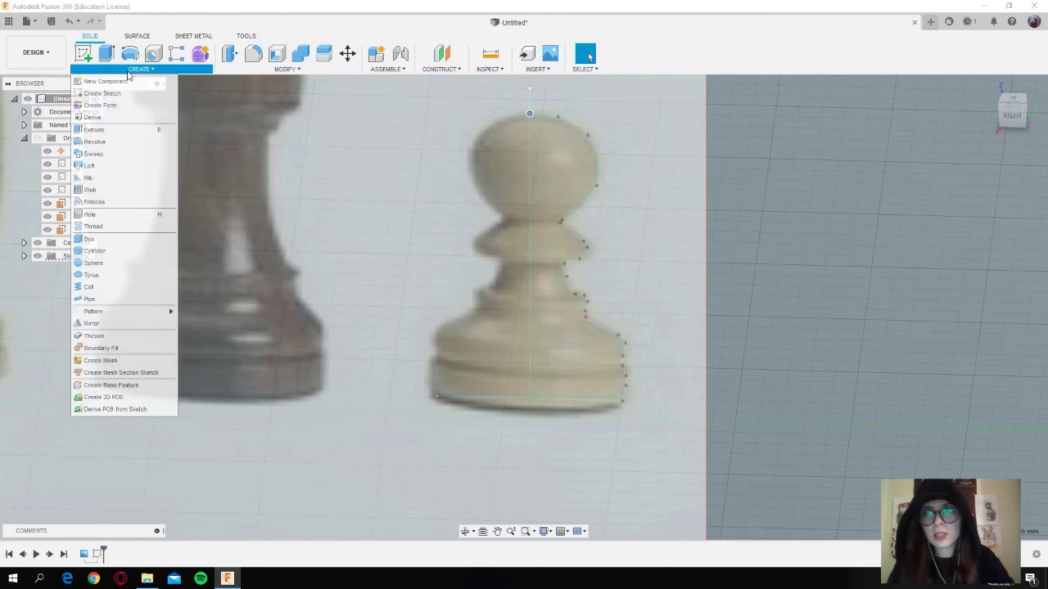
pyautogui.click(119, 143)
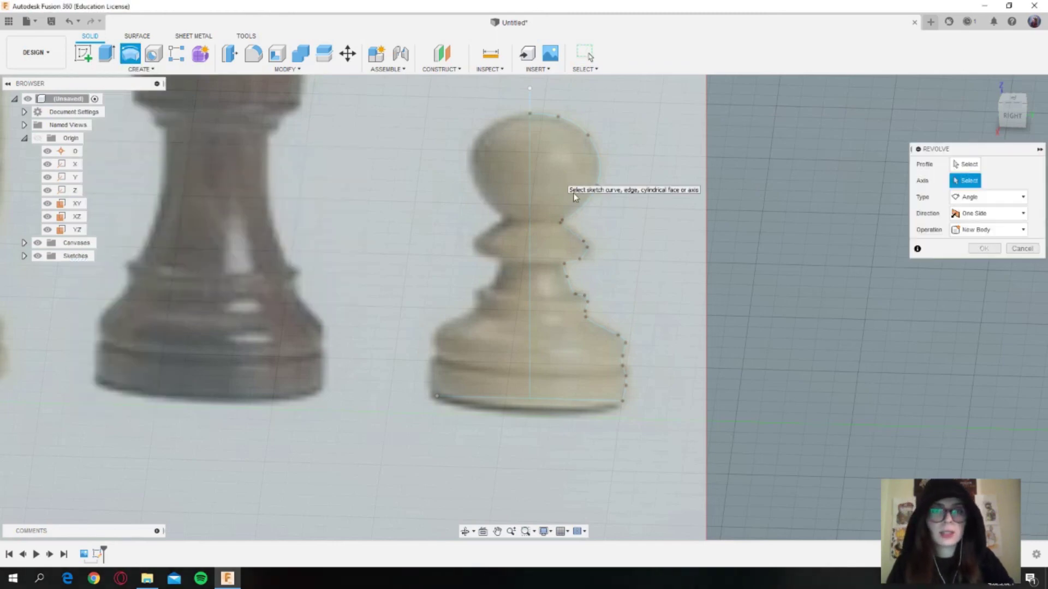
pyautogui.click(980, 165)
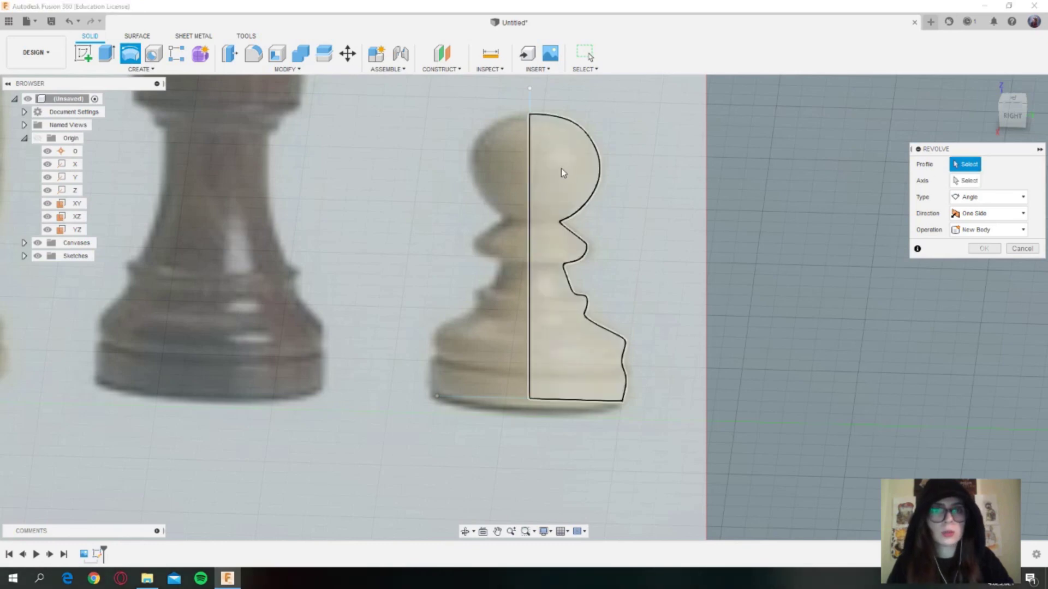
pyautogui.click(561, 171)
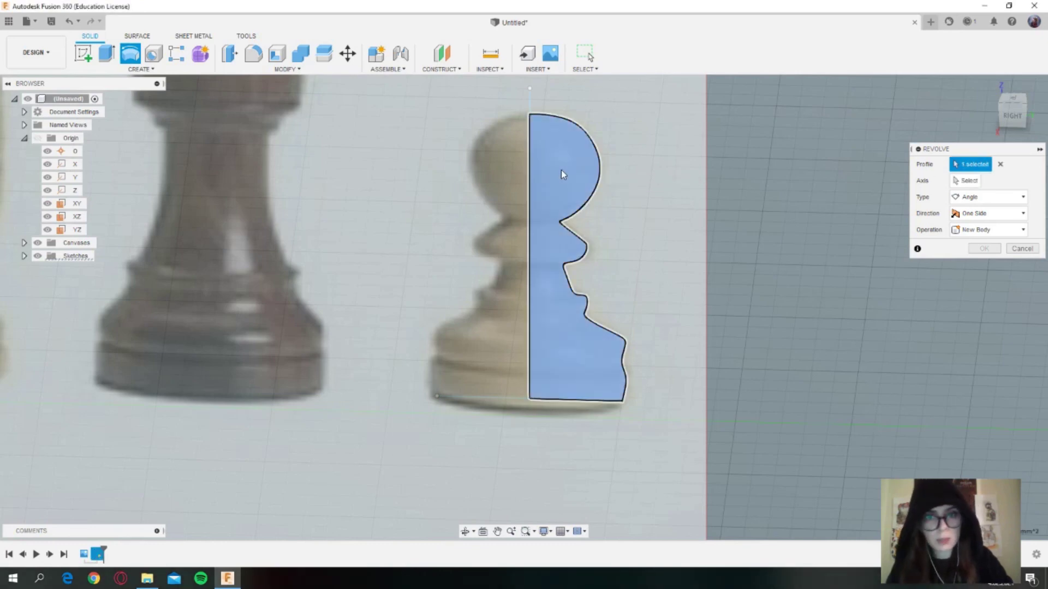
pyautogui.click(965, 181)
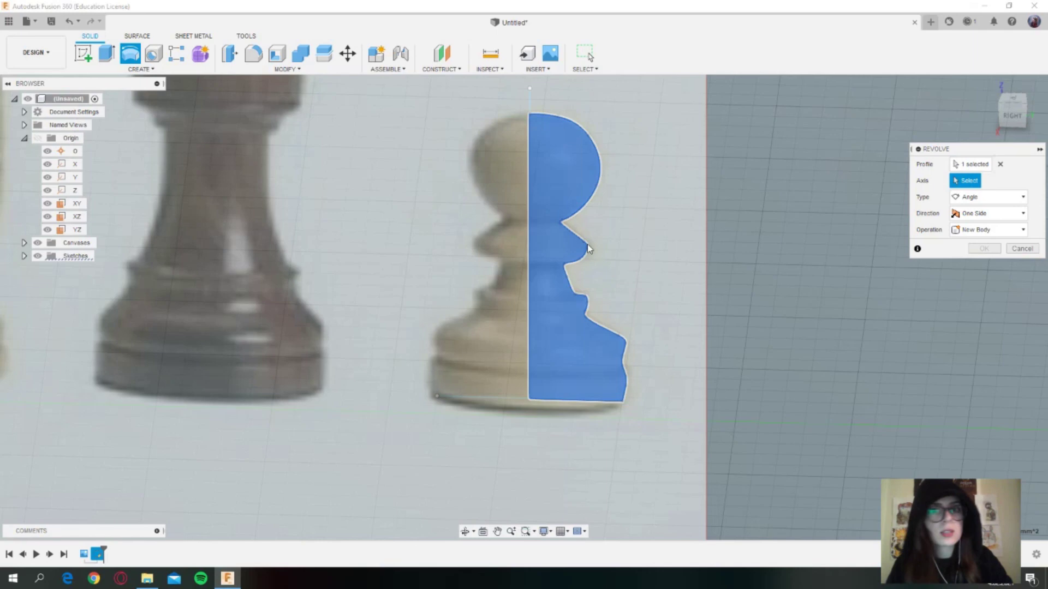
pyautogui.click(528, 231)
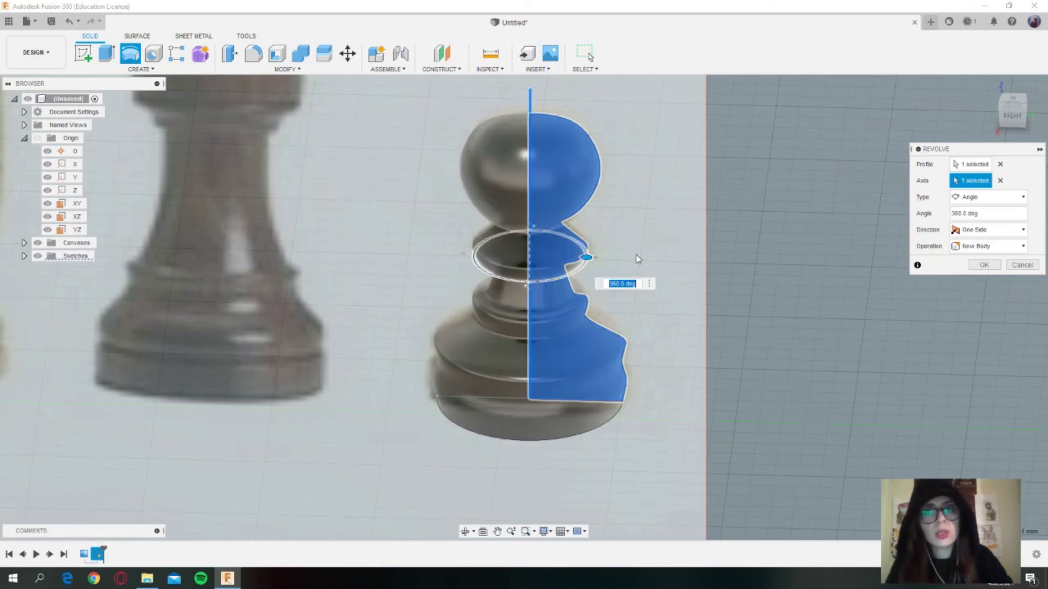
pyautogui.keyDown('shift'); pyautogui.moveTo(718, 251); pyautogui.dragTo(720, 227, button='middle'); pyautogui.keyUp('shift')
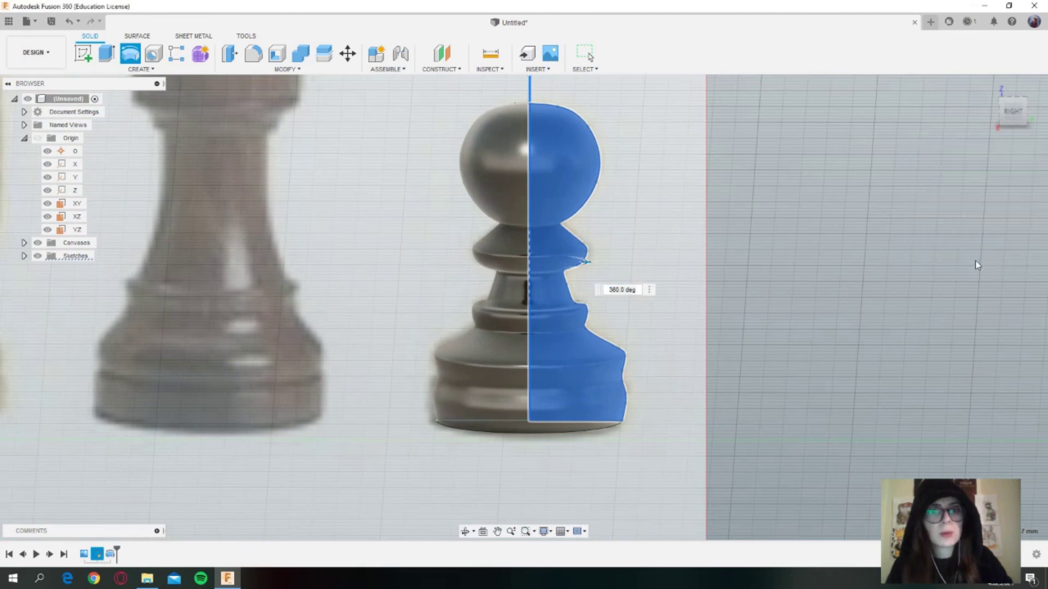
pyautogui.click(977, 265)
pyautogui.scroll(-2, 849, 266)
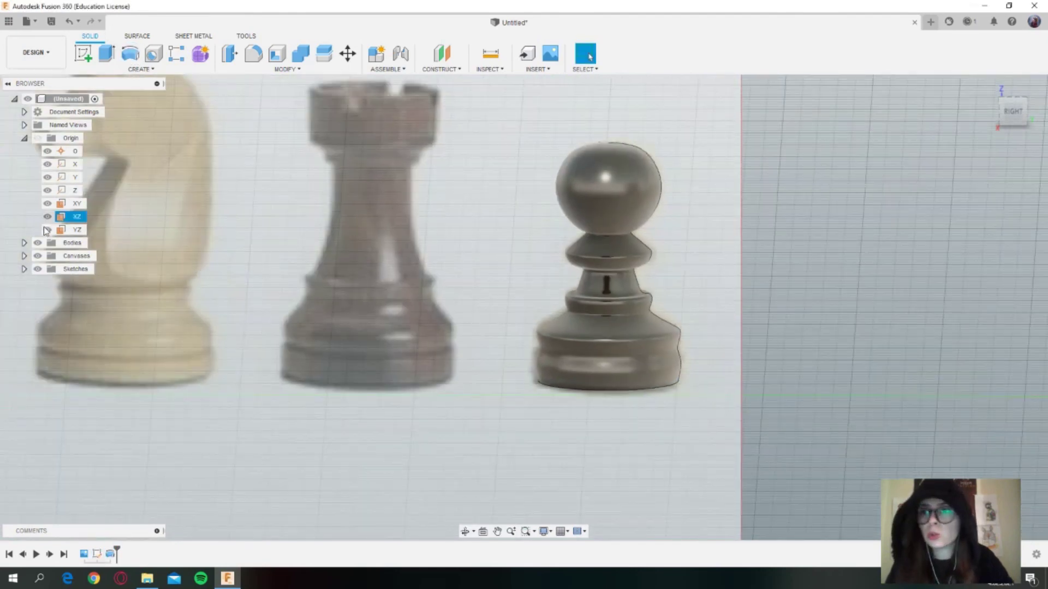
pyautogui.click(37, 256)
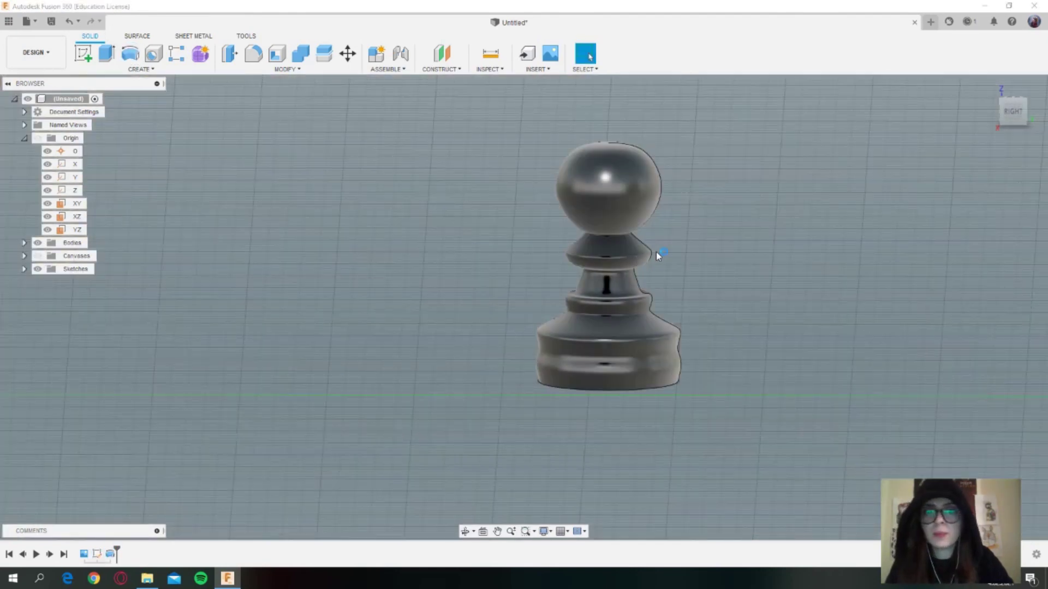
pyautogui.scroll(-2, 704, 246)
pyautogui.moveTo(755, 259)
pyautogui.keyDown('shift'); pyautogui.mouseDown(button='middle')
pyautogui.moveTo(766, 272)
pyautogui.moveTo(785, 270)
pyautogui.moveTo(744, 260)
pyautogui.mouseUp(button='middle'); pyautogui.keyUp('shift')
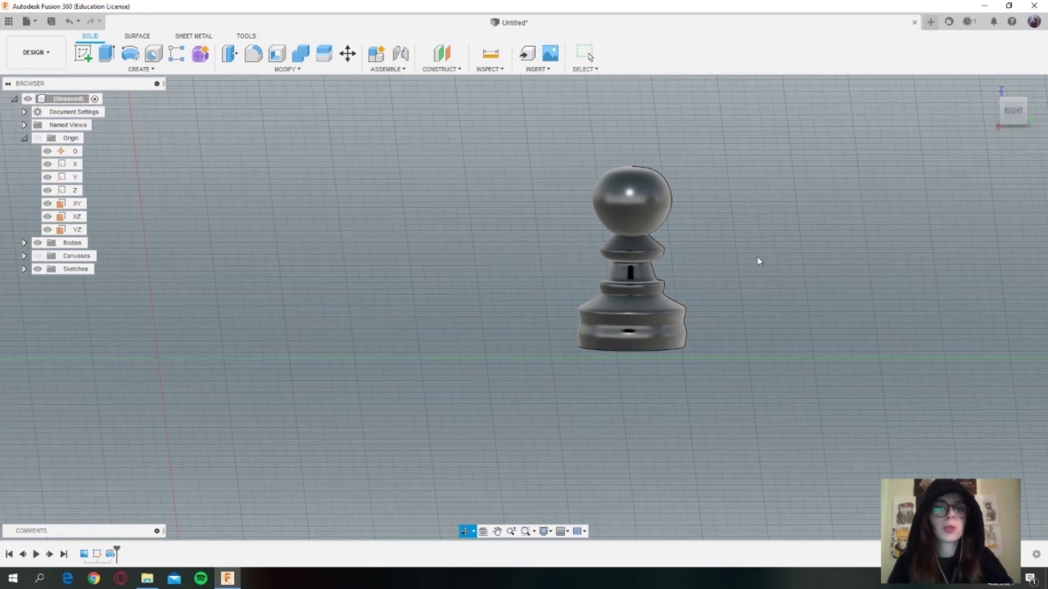
pyautogui.press('Escape')
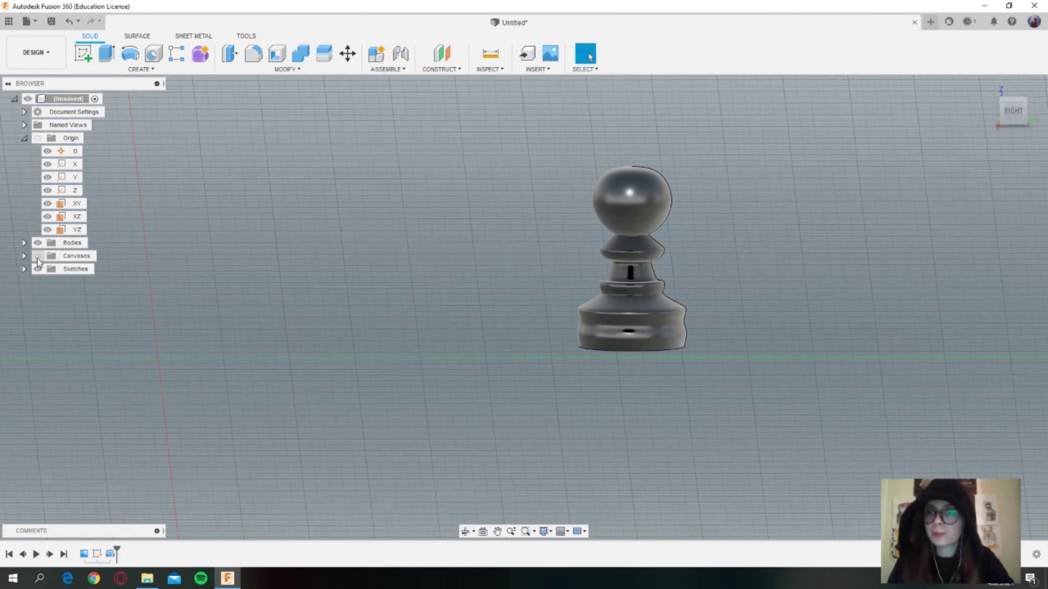
pyautogui.click(37, 258)
pyautogui.scroll(-2, 564, 281)
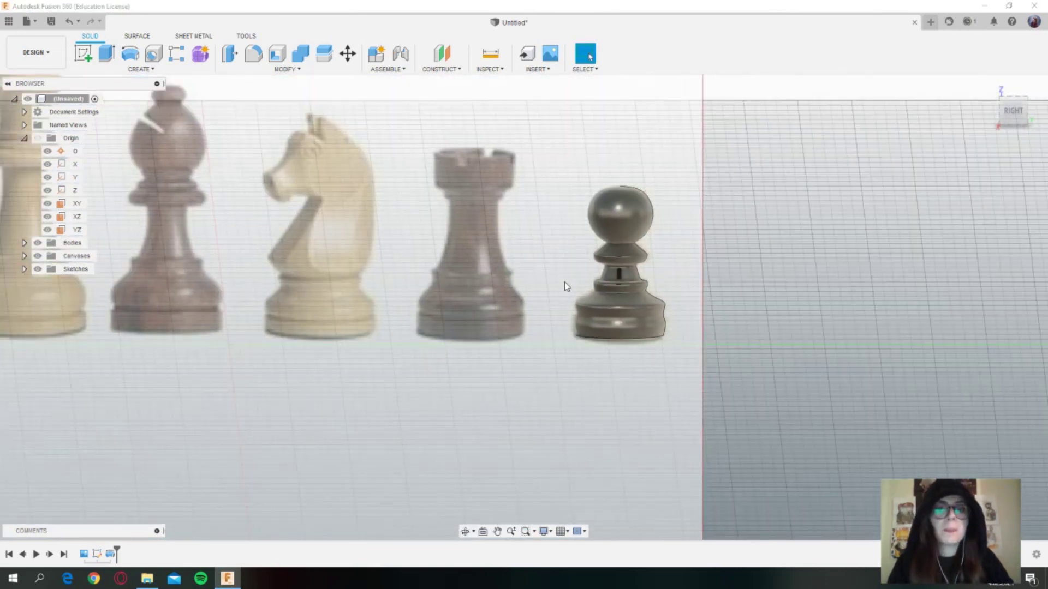
pyautogui.scroll(1, 564, 281)
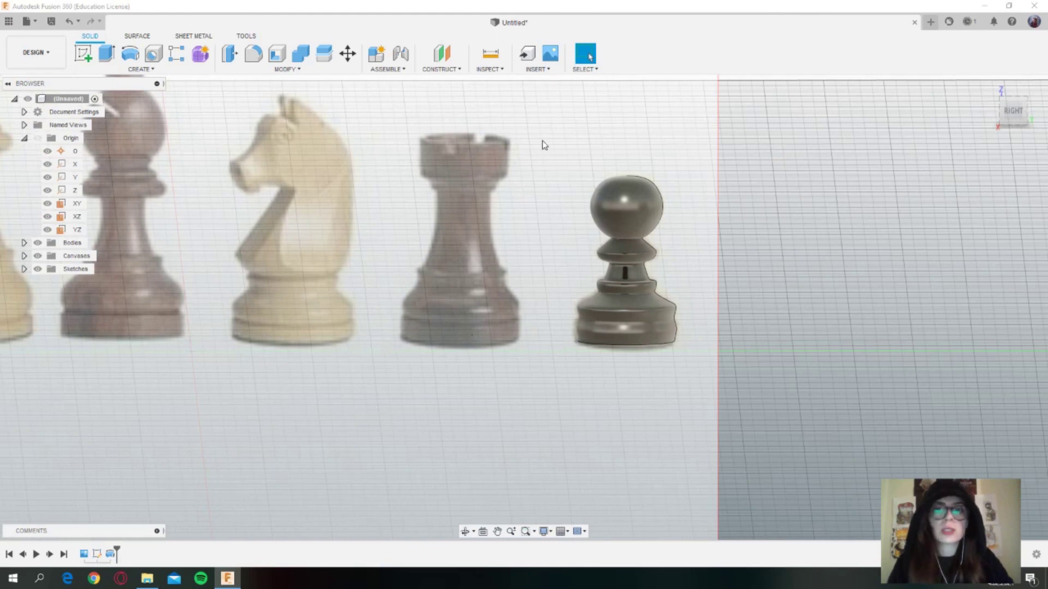
pyautogui.moveTo(469, 196); pyautogui.dragTo(527, 209, button='middle')
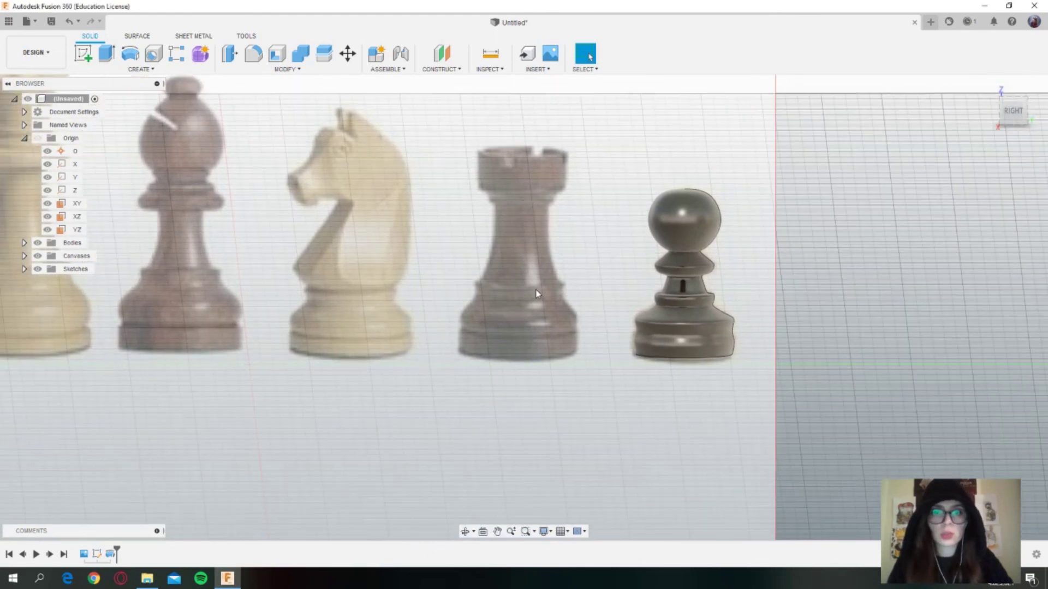